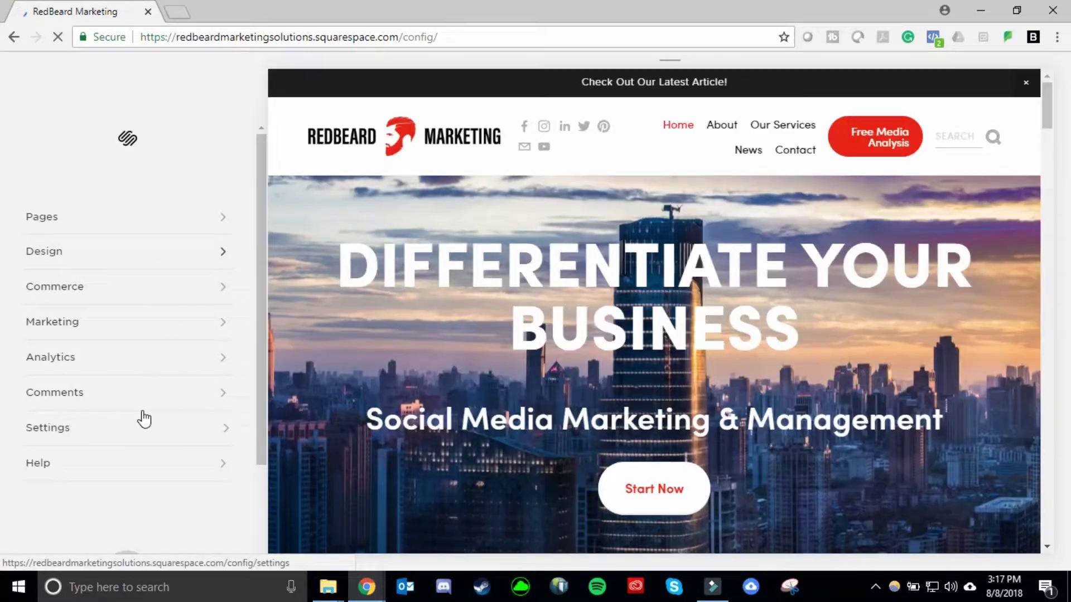
Open the site's Connected Accounts settings and look through the social accounts already linked.
click(144, 420)
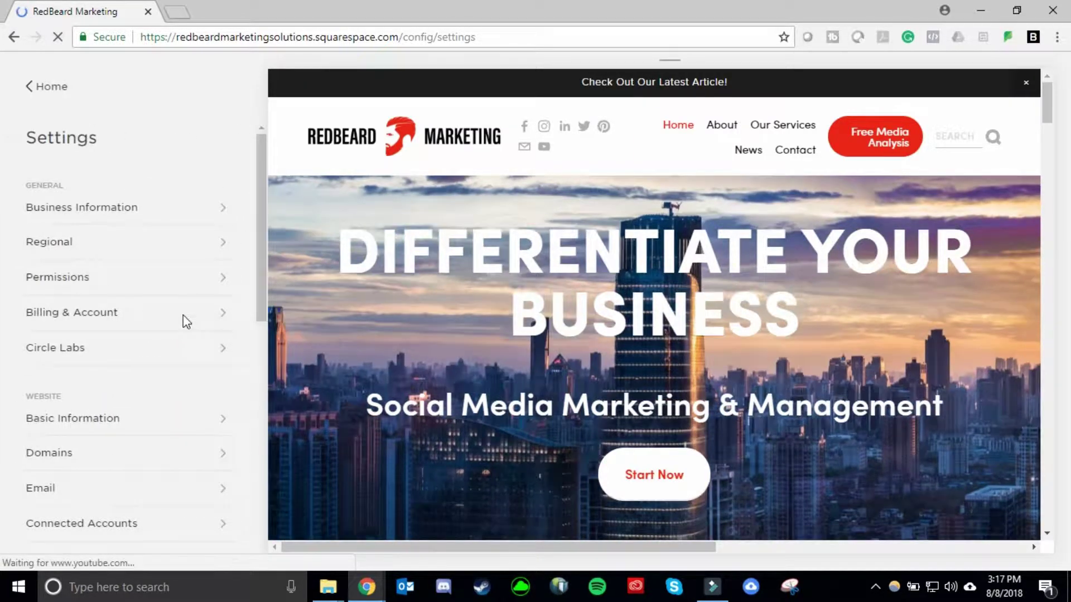
scroll(183, 315, down, 1)
scroll(184, 320, down, 1)
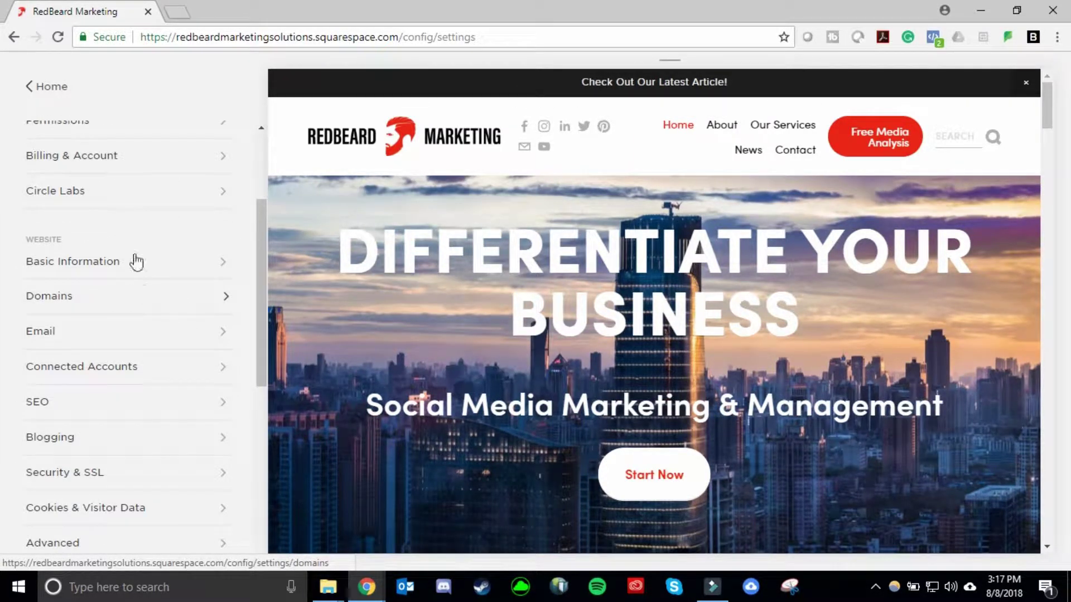
click(155, 378)
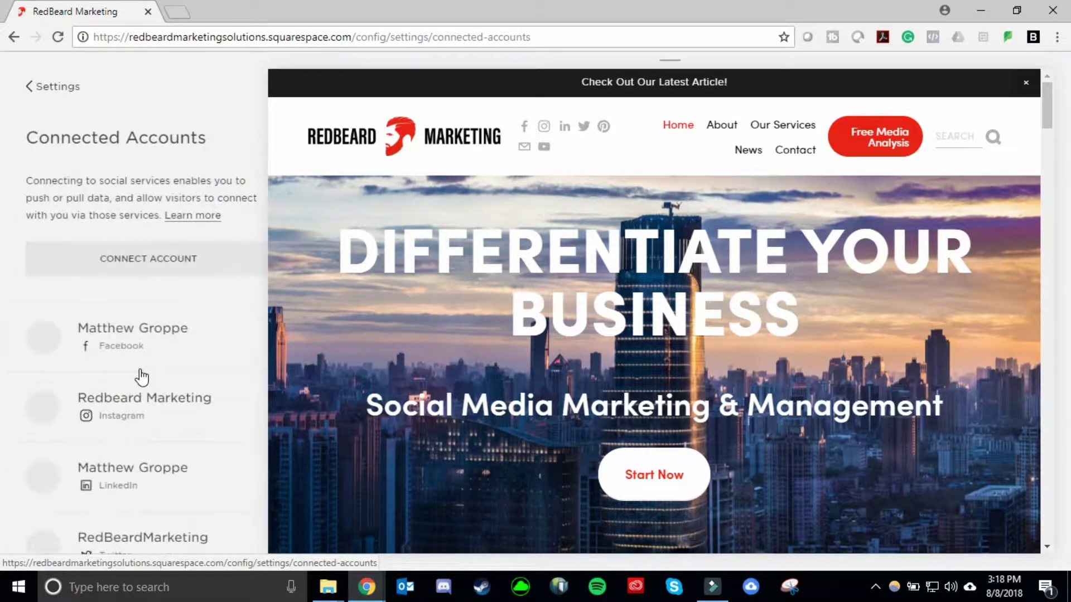
scroll(128, 175, down, 3)
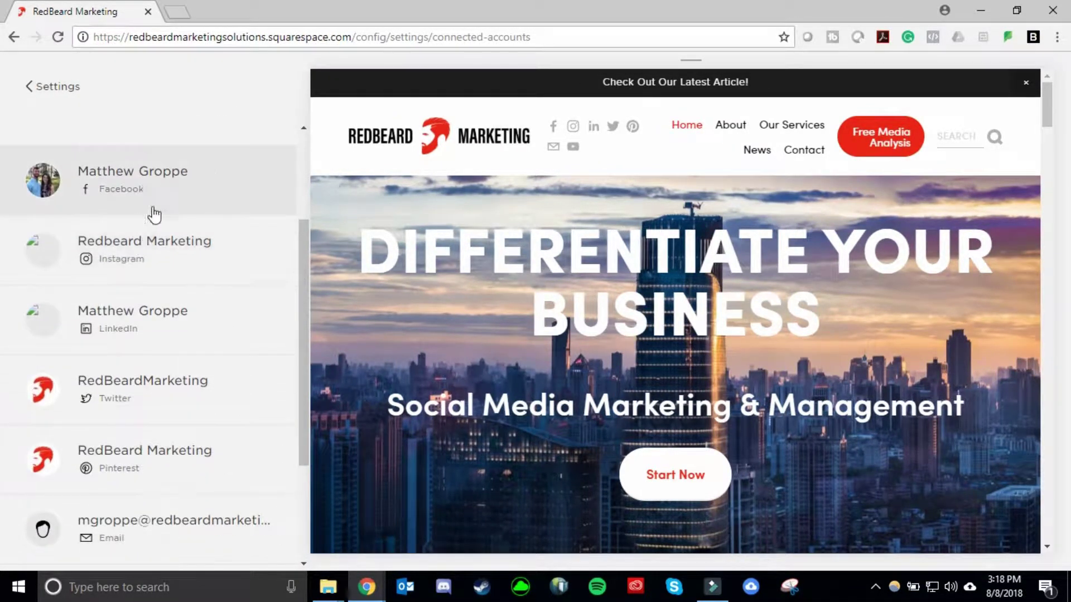
scroll(179, 378, down, 1)
scroll(179, 378, up, 5)
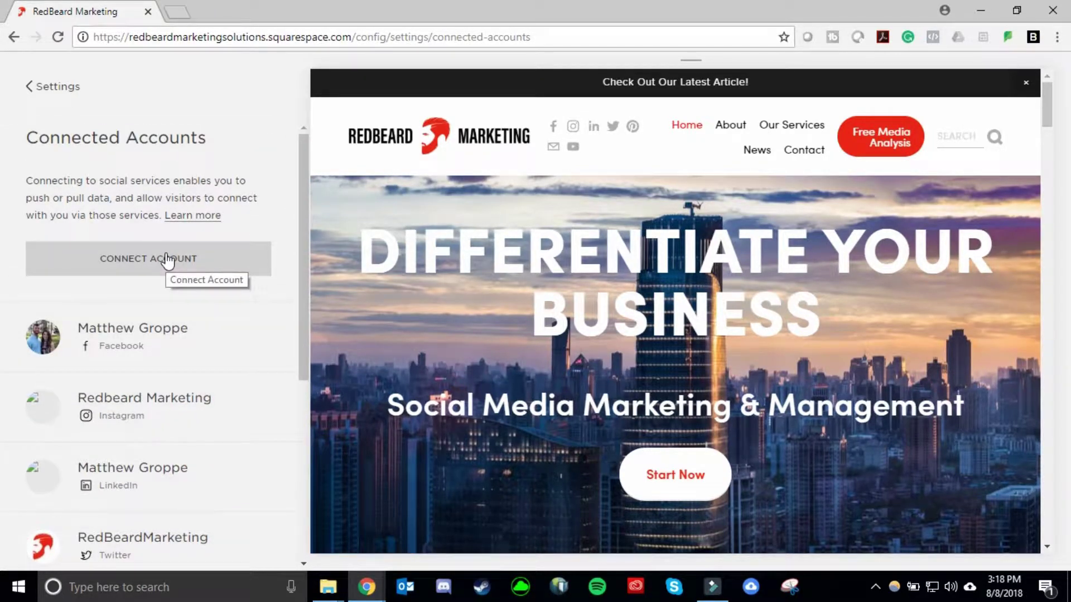
Open the list of services for connecting a new account and try searching it for Facebook.
click(167, 258)
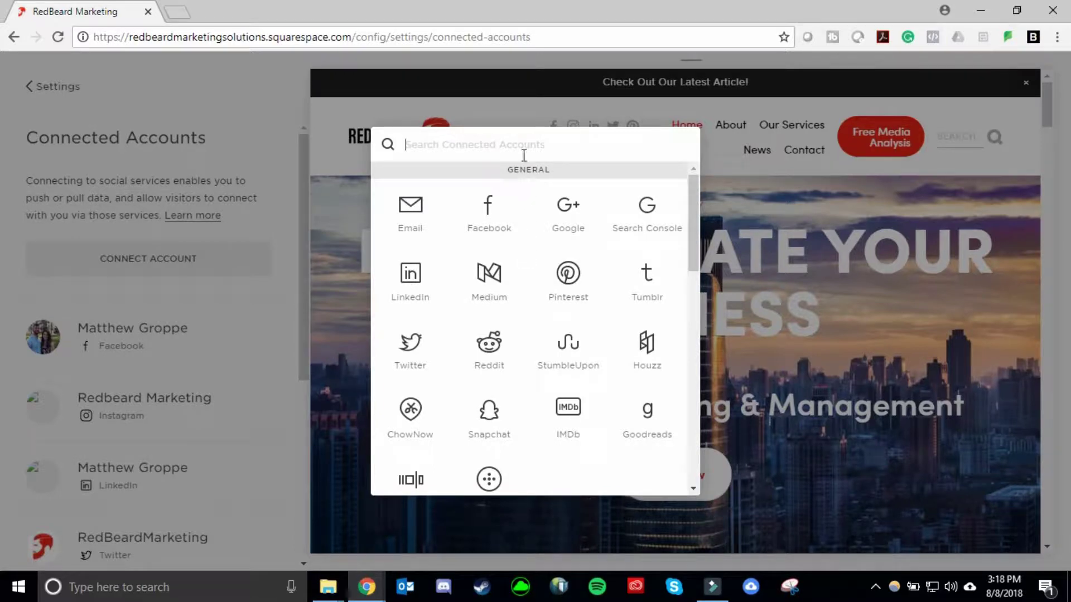
click(450, 137)
text(face)
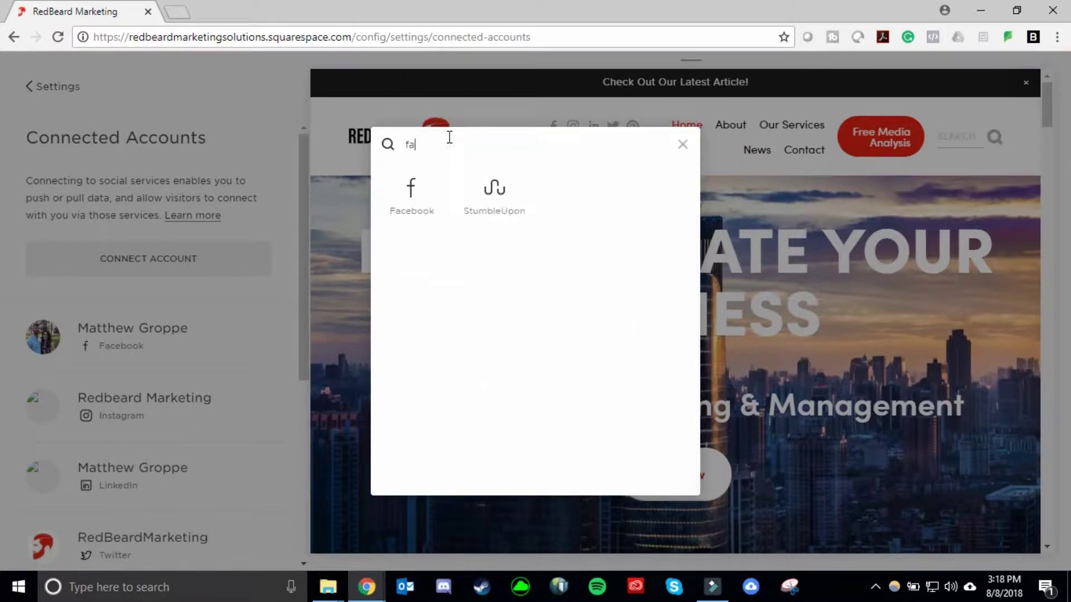
key(BackSpace)
key(BackSpace)
key(BackSpace)
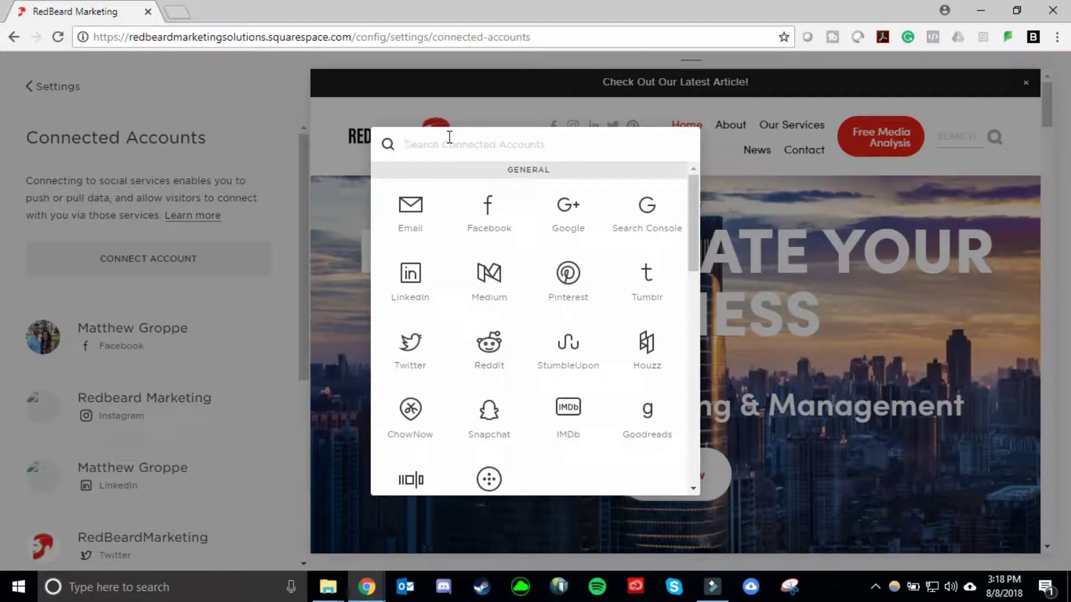
Look through the available service categories, view the Facebook connection prompt, and close it without signing in.
scroll(490, 268, down, 5)
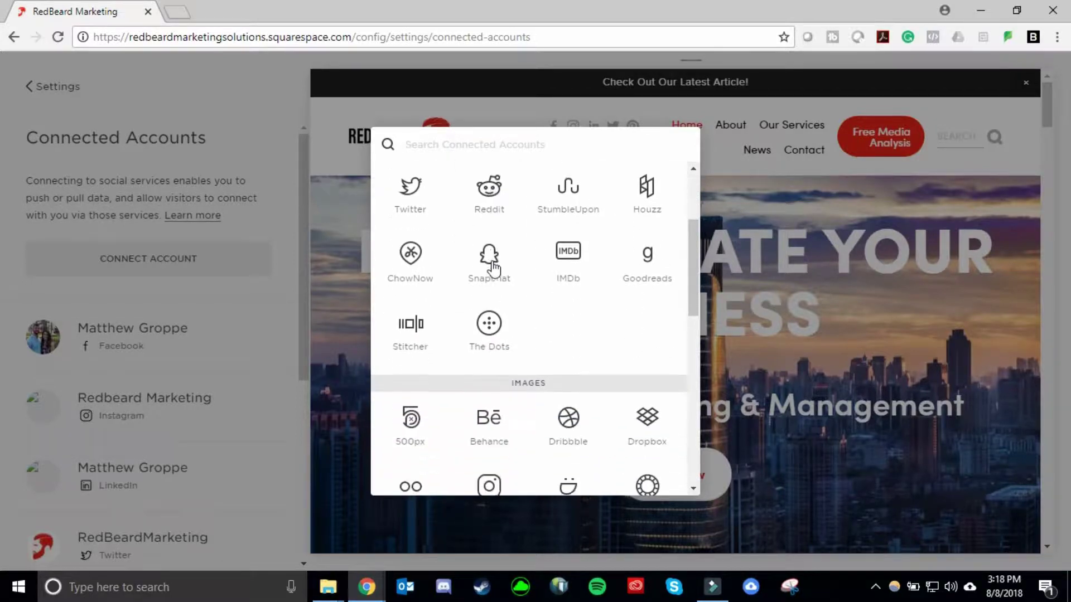
scroll(510, 262, down, 1)
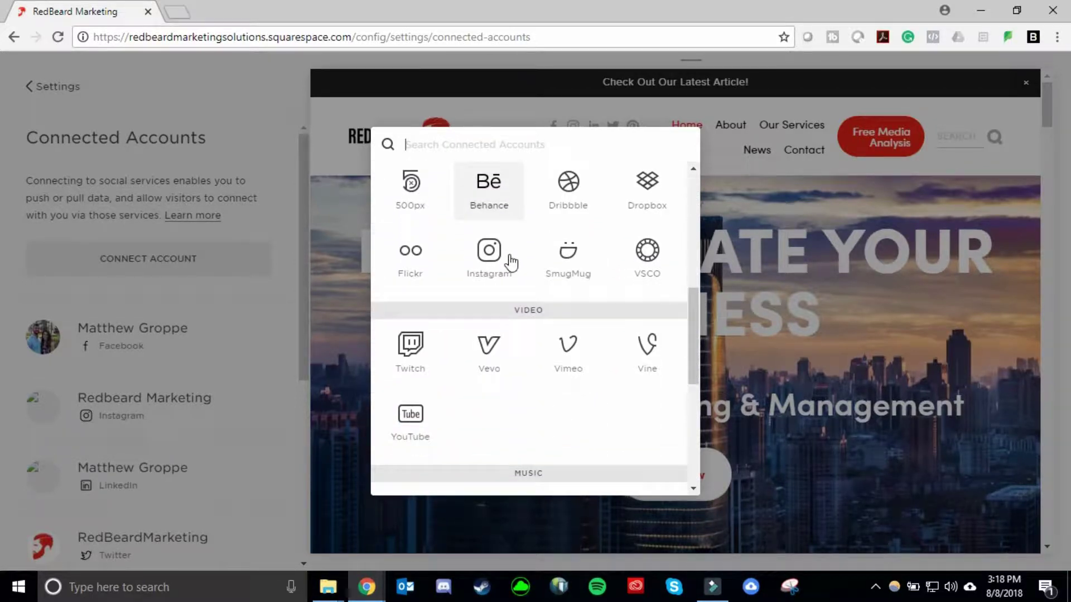
scroll(510, 262, down, 2)
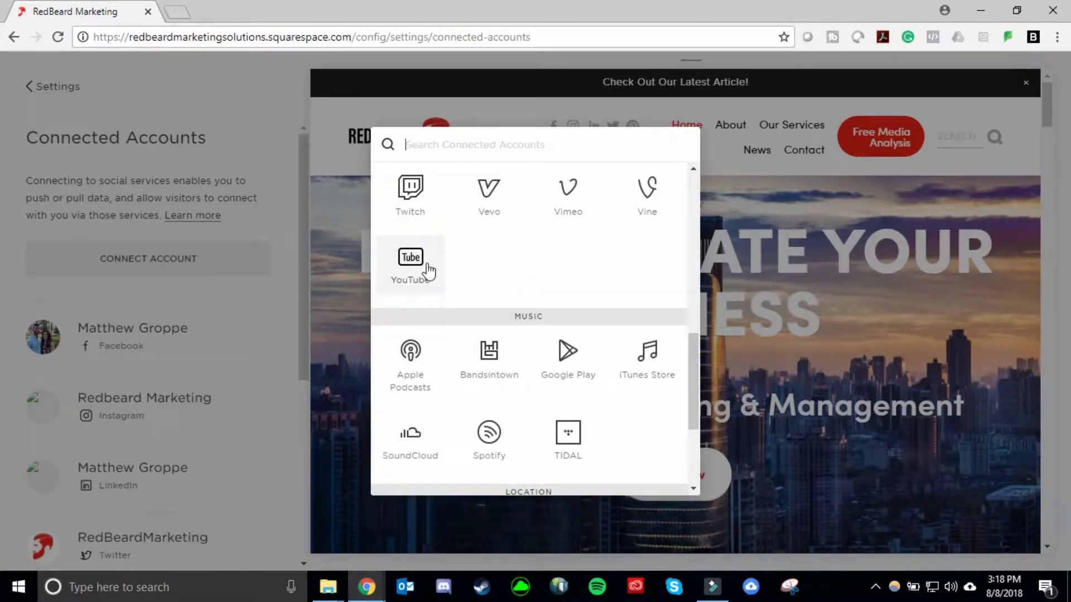
scroll(507, 290, down, 2)
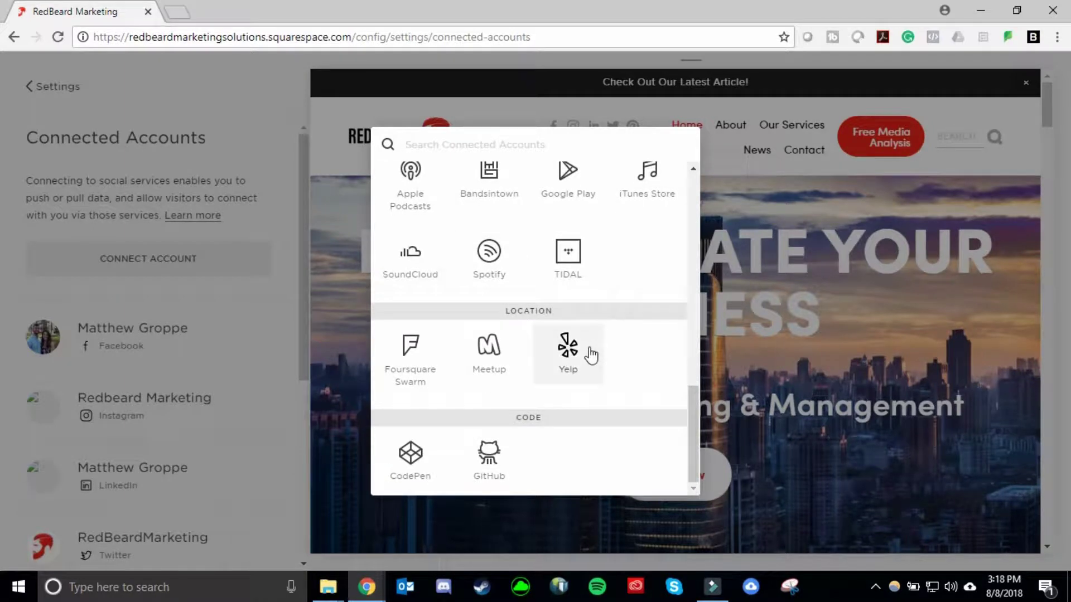
scroll(591, 354, up, 8)
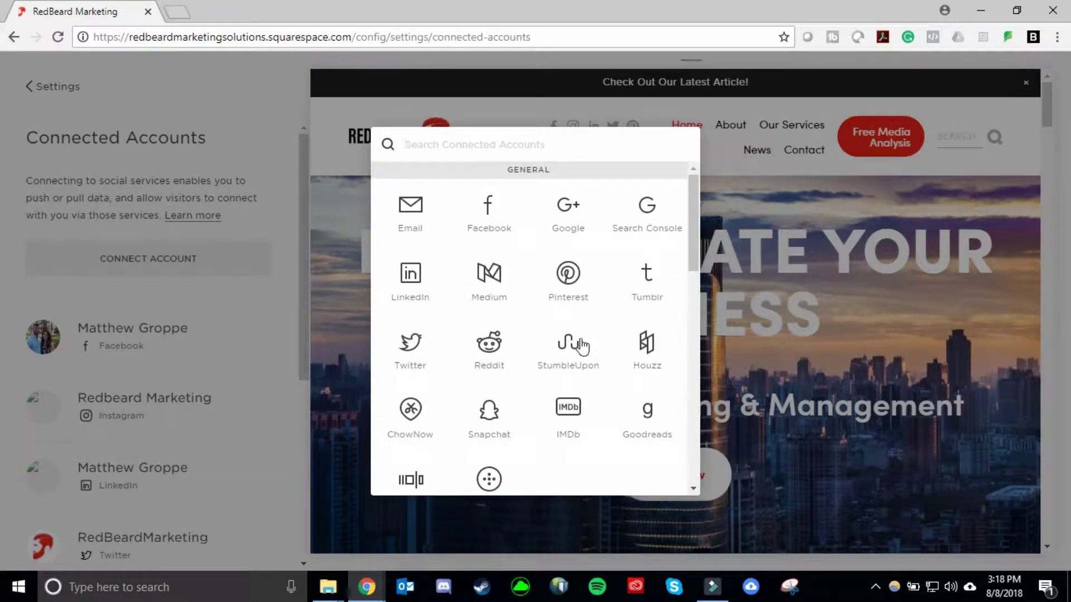
click(498, 226)
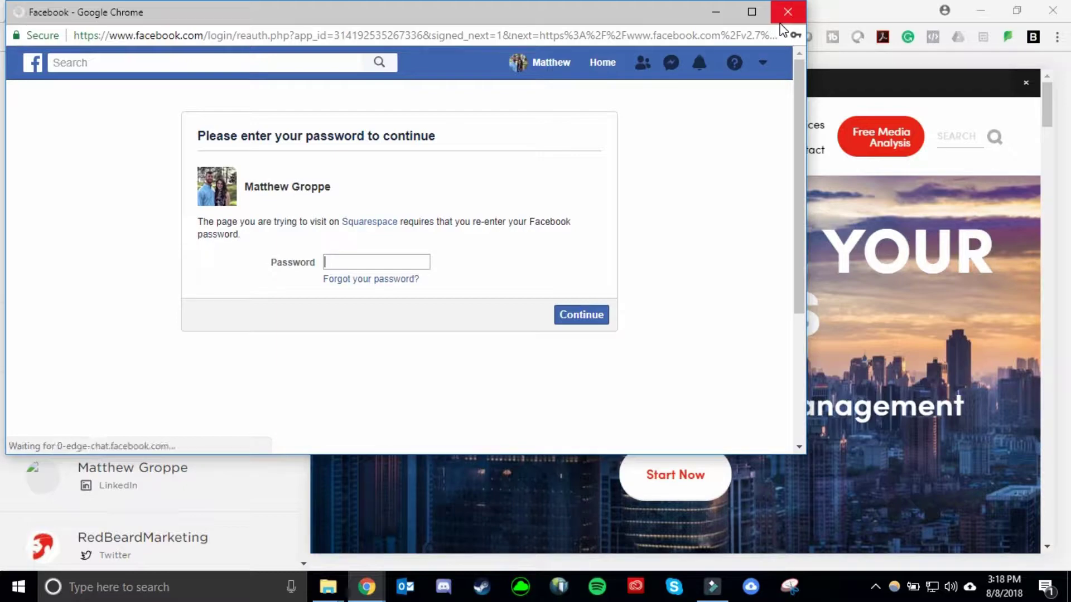
click(787, 11)
Examine the connected Facebook account's settings, especially the Profile URL, and leave them without saving.
scroll(211, 303, down, 3)
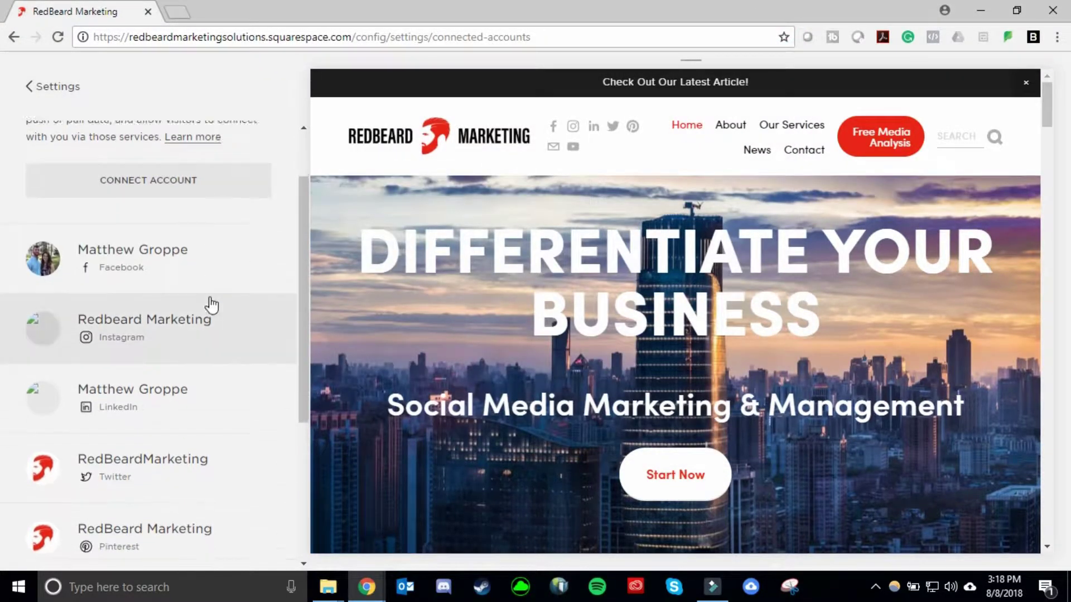
click(179, 195)
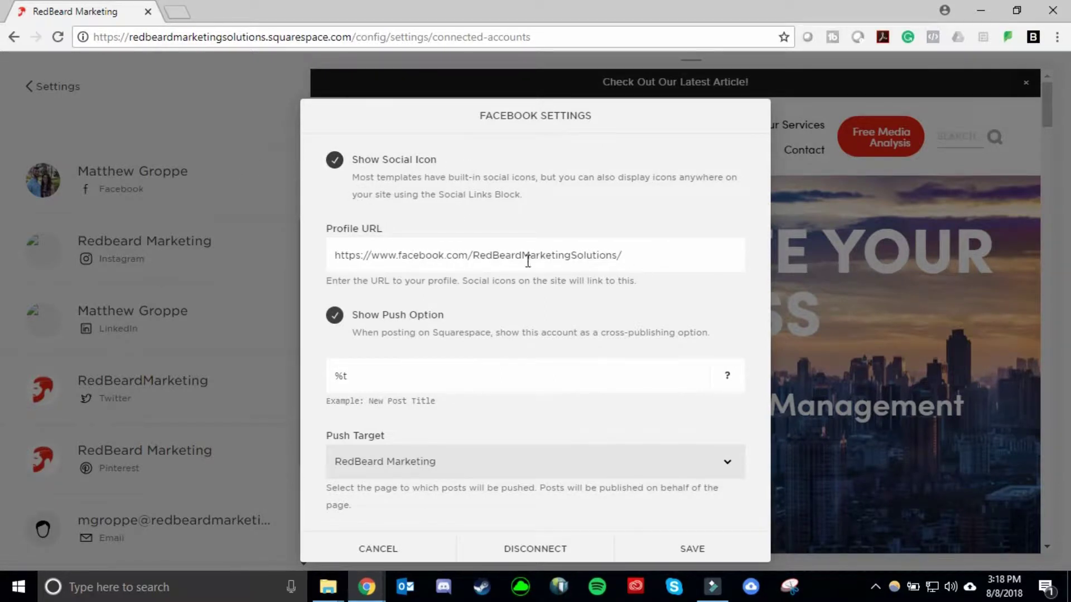
drag(471, 256, 631, 259)
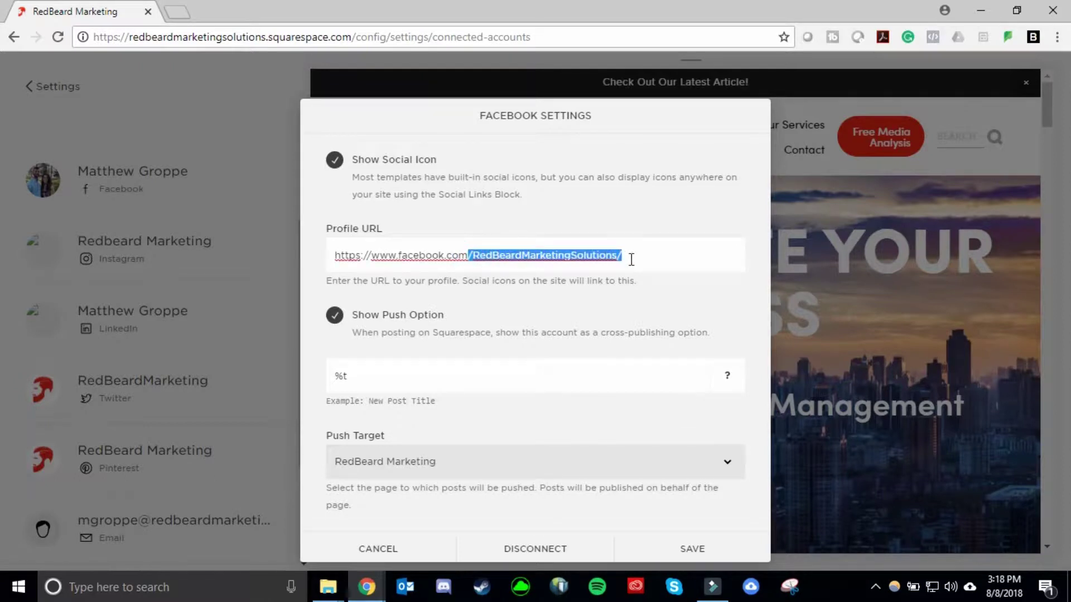
click(631, 260)
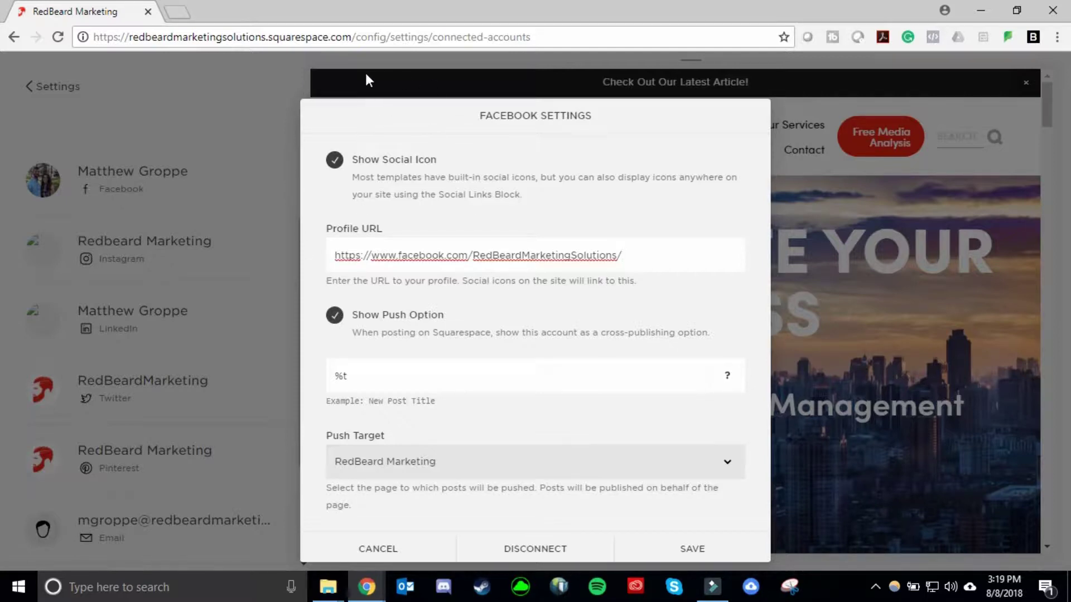
drag(358, 31, 551, 31)
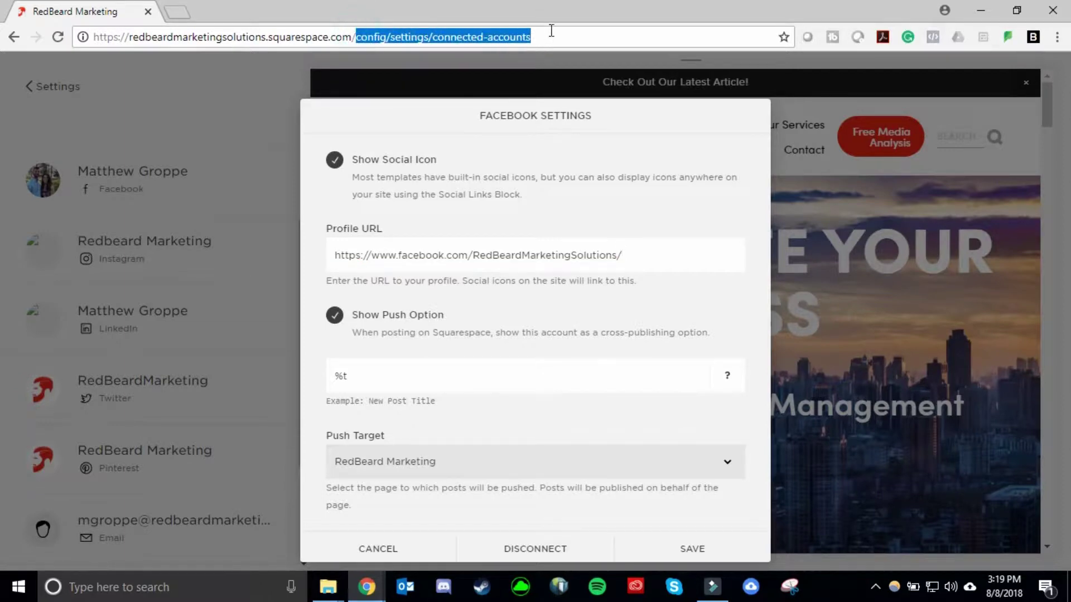
double_click(628, 254)
click(512, 256)
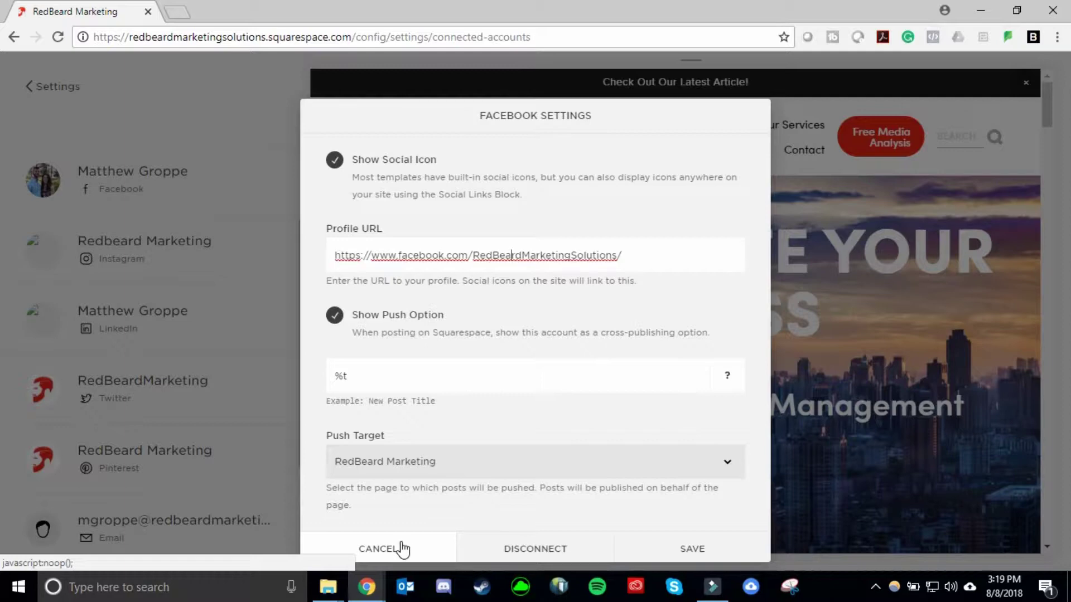
drag(402, 247, 587, 244)
click(586, 243)
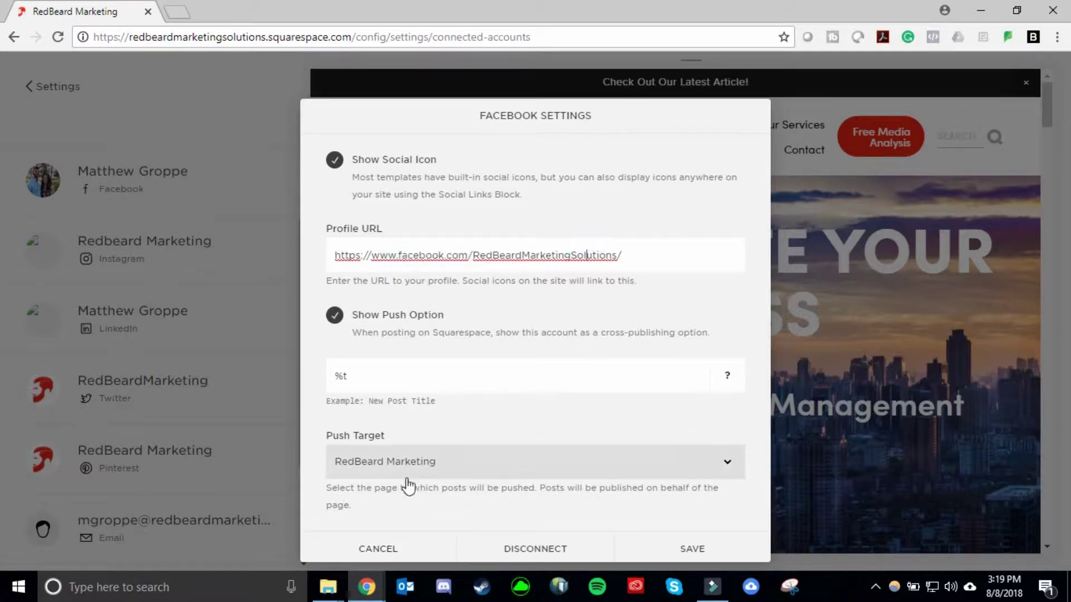
click(381, 547)
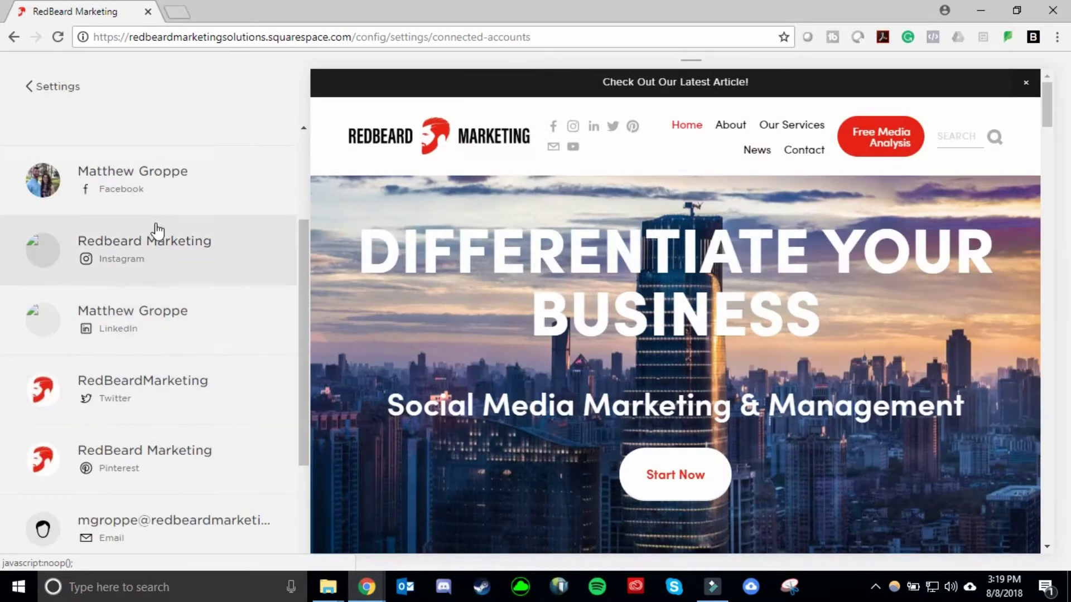
Leave the site settings, look at the Design options, and return to the main site menu.
click(71, 87)
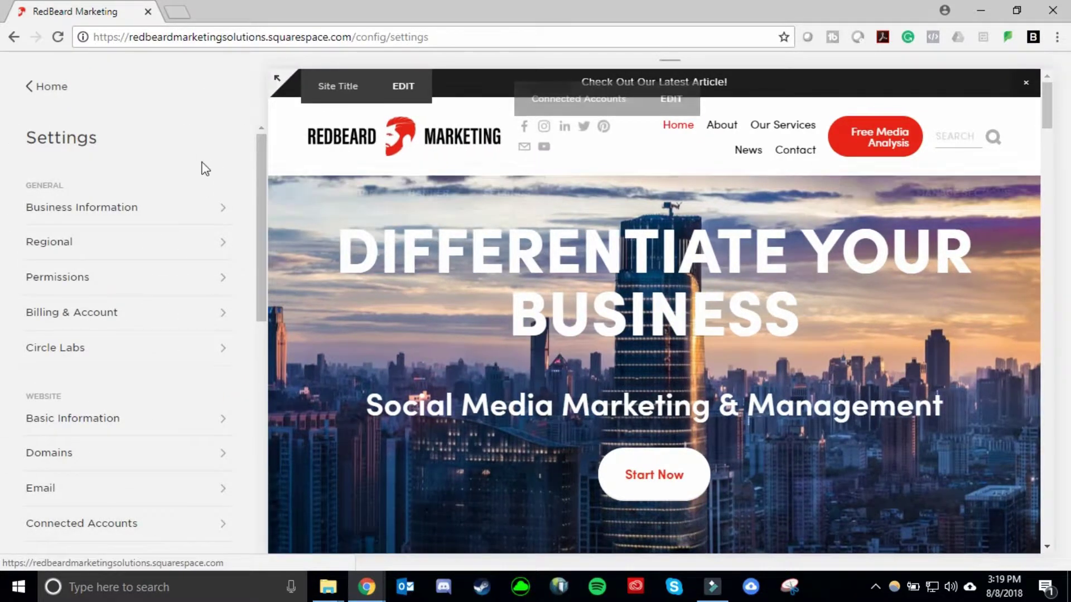
click(79, 96)
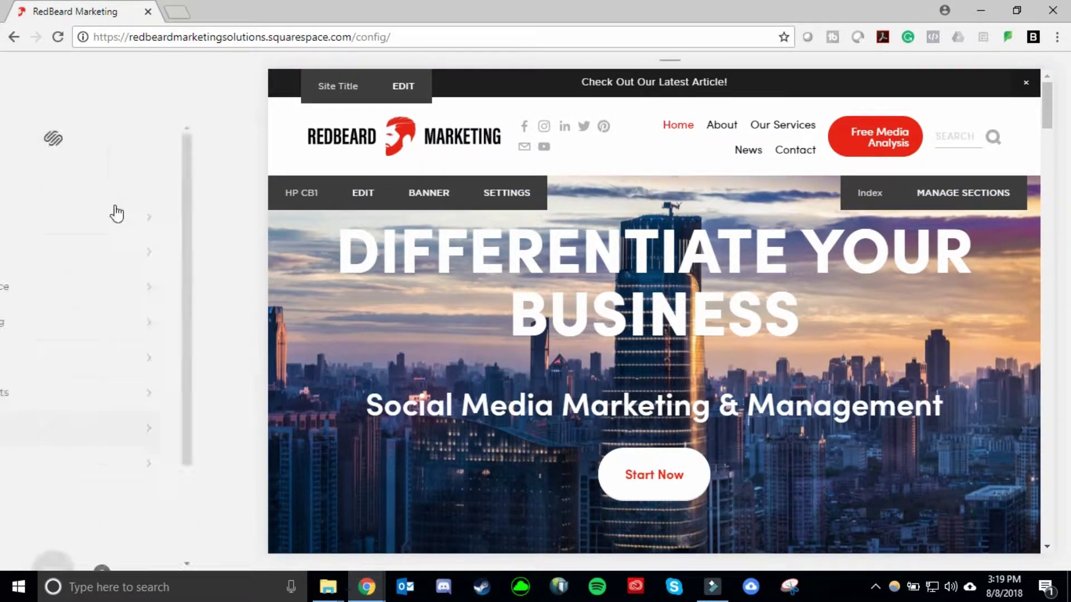
click(117, 251)
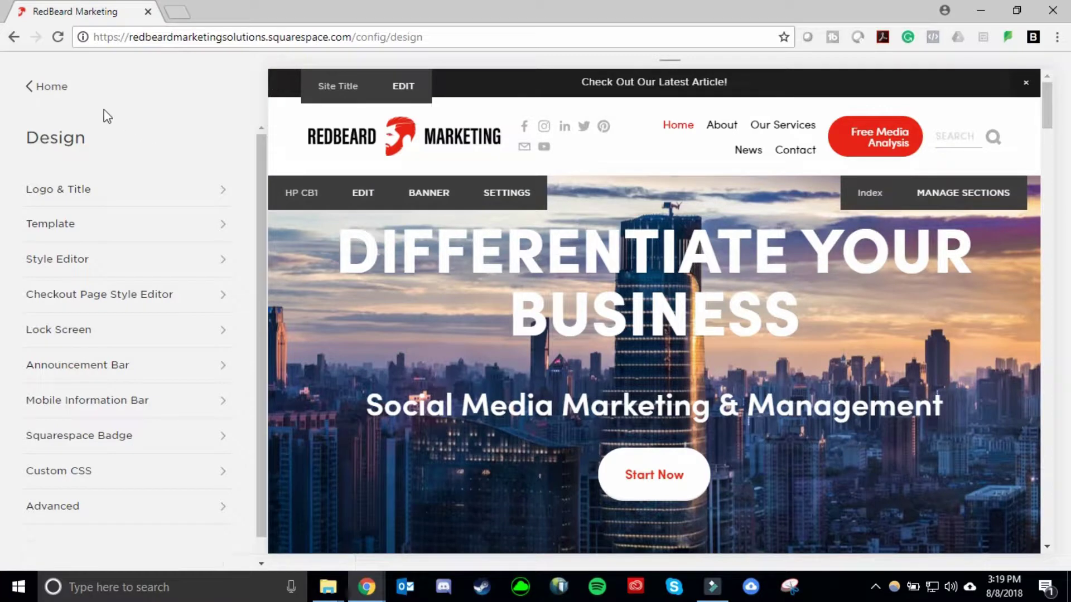
click(64, 83)
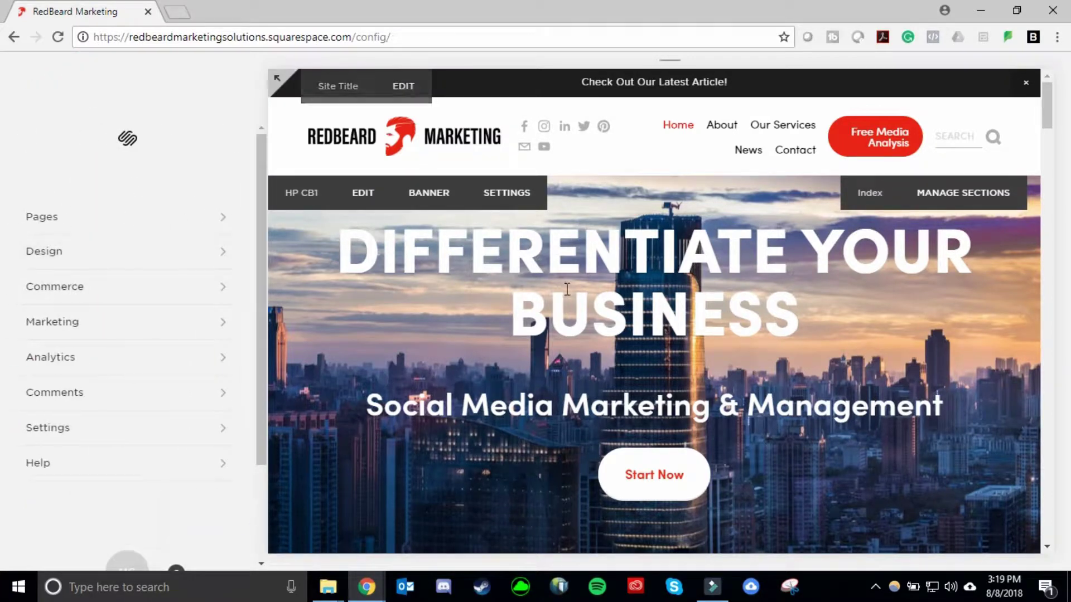
Go to the site's About page and start editing its page content.
click(723, 129)
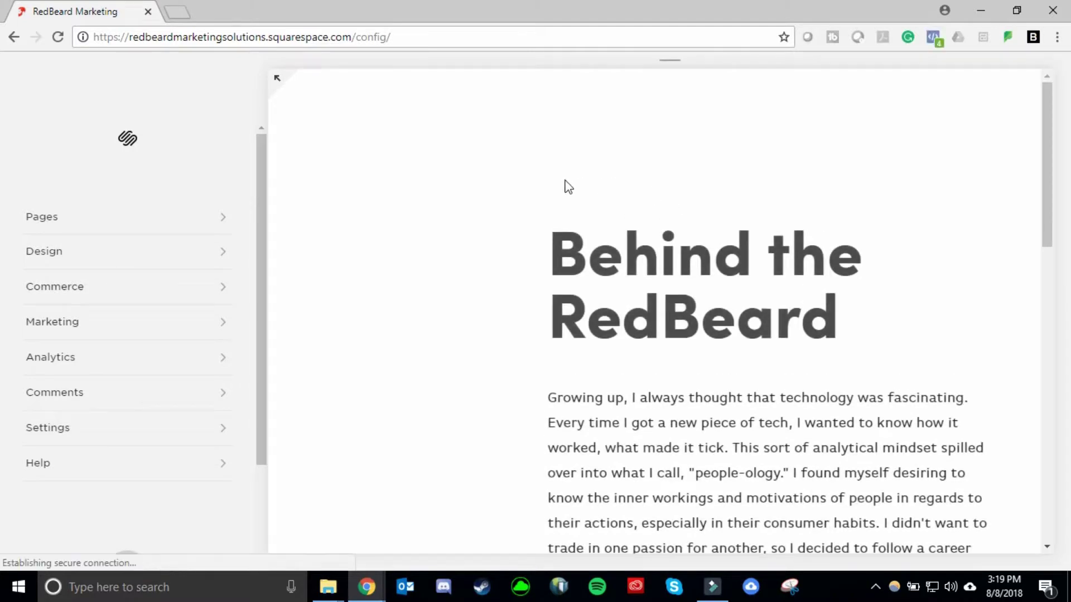
scroll(631, 276, down, 1)
scroll(630, 275, down, 7)
scroll(535, 262, up, 5)
click(428, 87)
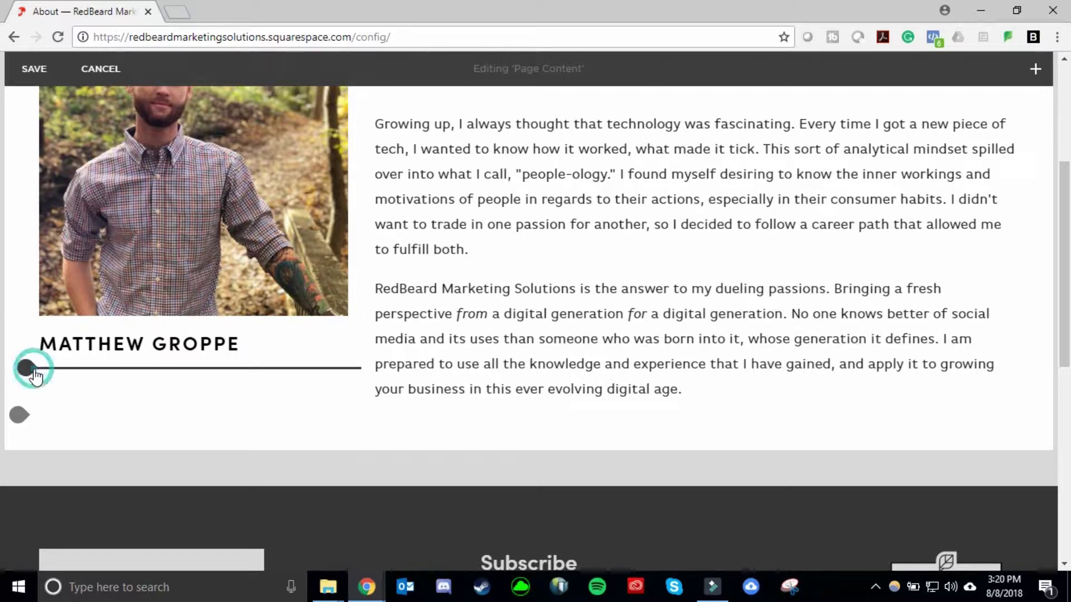
Add a Social Links block directly beneath the portrait and its name caption on the About page.
click(29, 369)
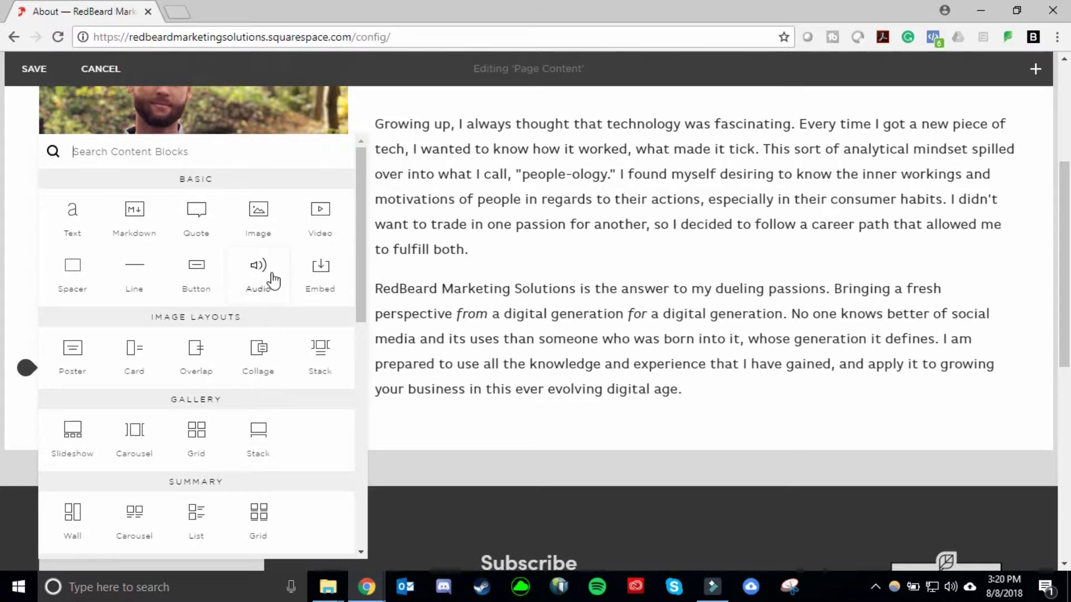
scroll(196, 251, down, 6)
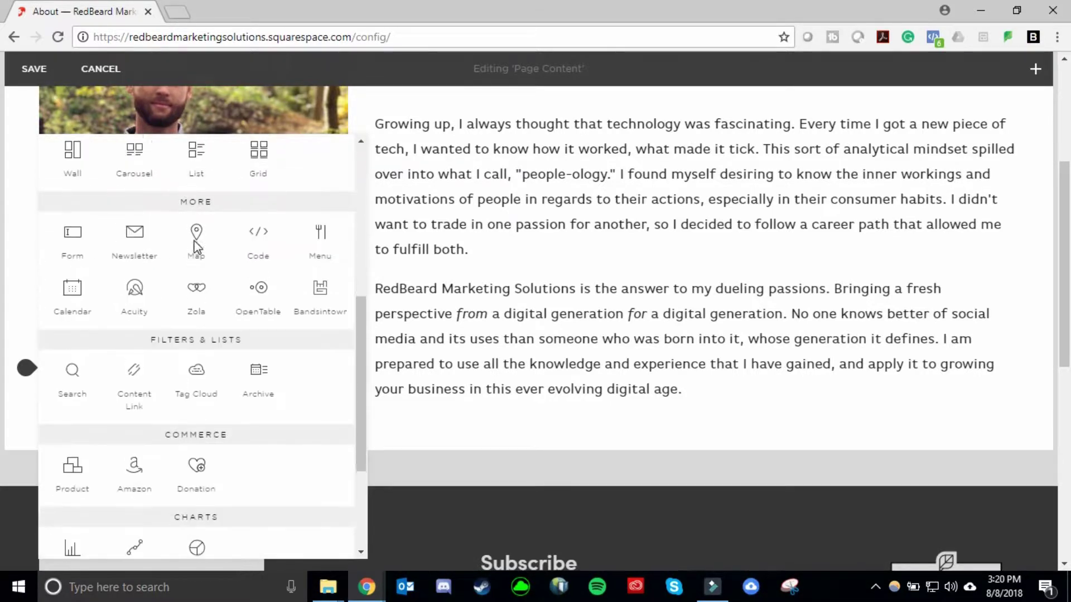
scroll(196, 245, down, 3)
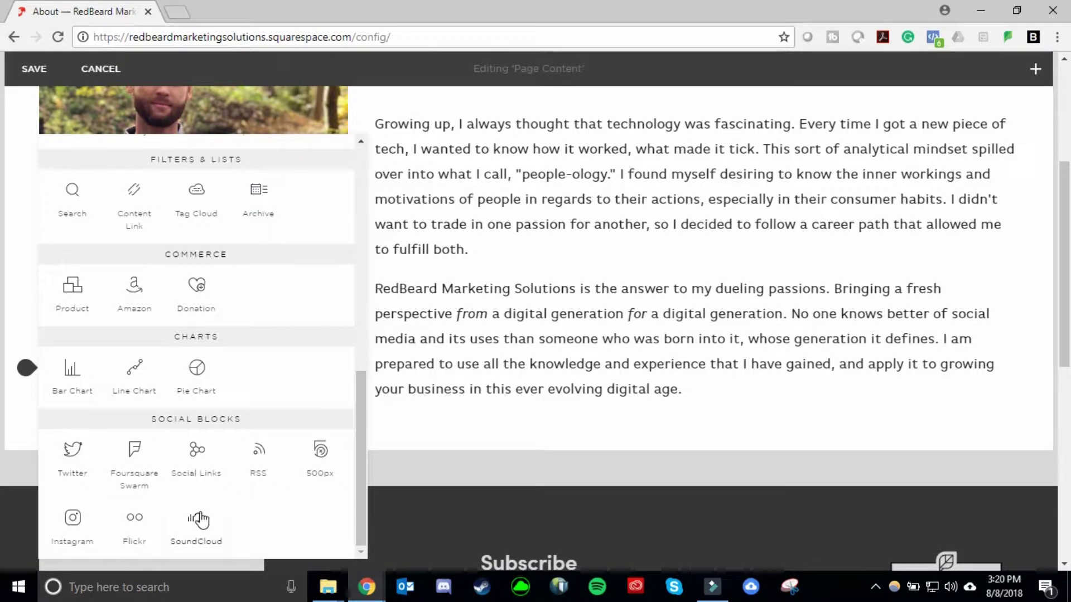
click(198, 454)
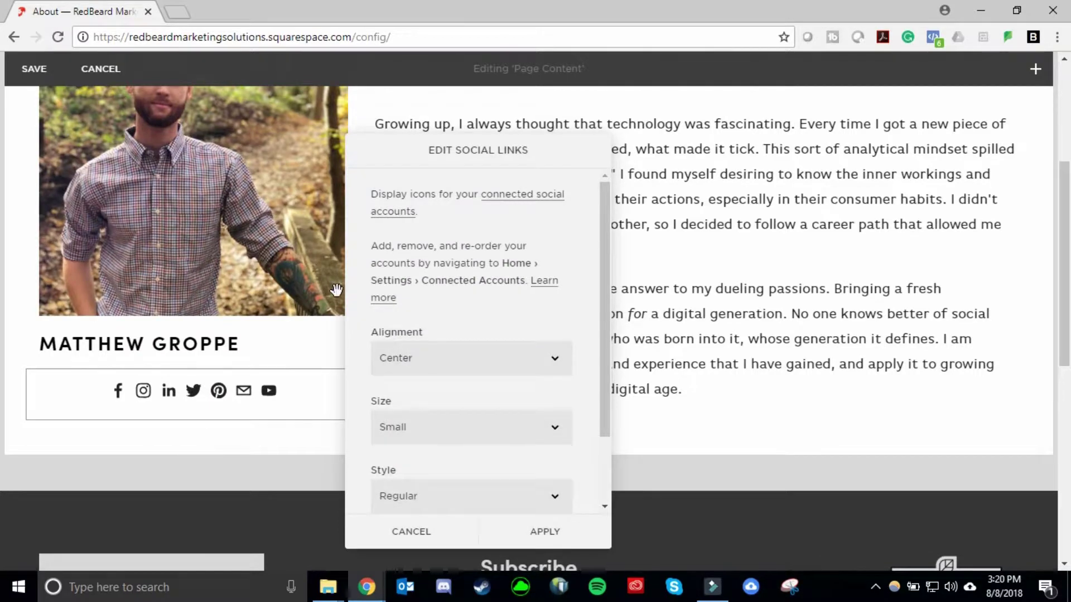
click(336, 290)
mouse_move(294, 420)
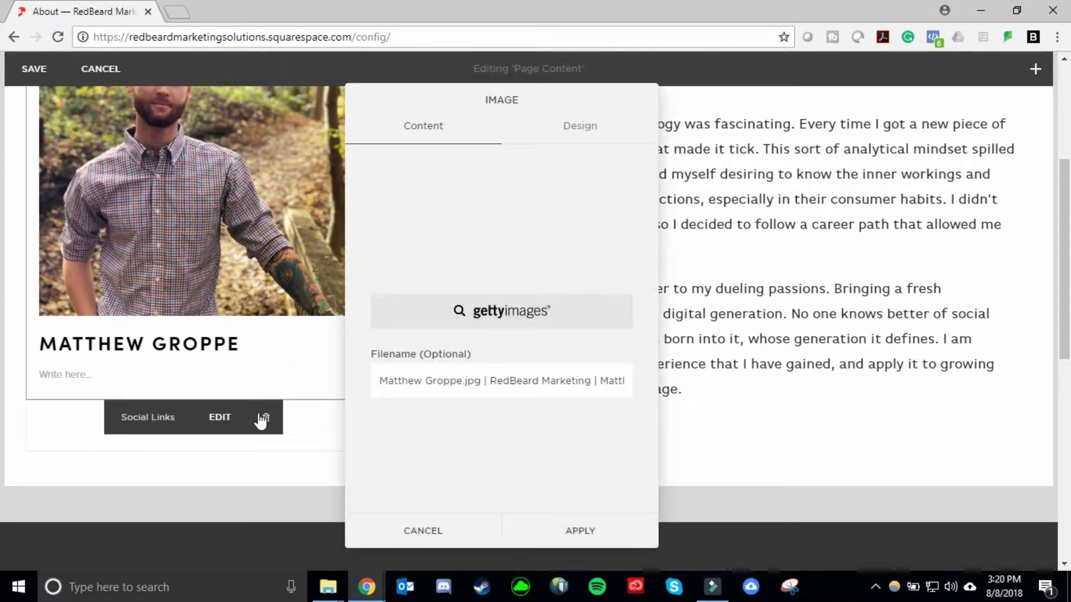
Open the Social Links block's settings, try Left alignment for the icons, and set the alignment back to Center.
click(236, 415)
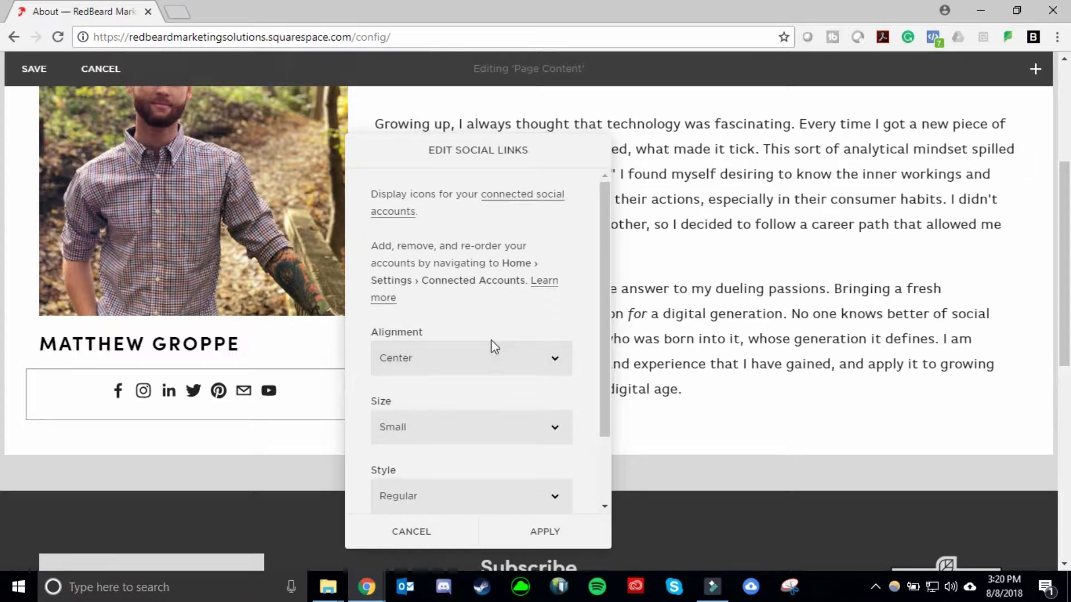
scroll(491, 347, down, 2)
click(461, 266)
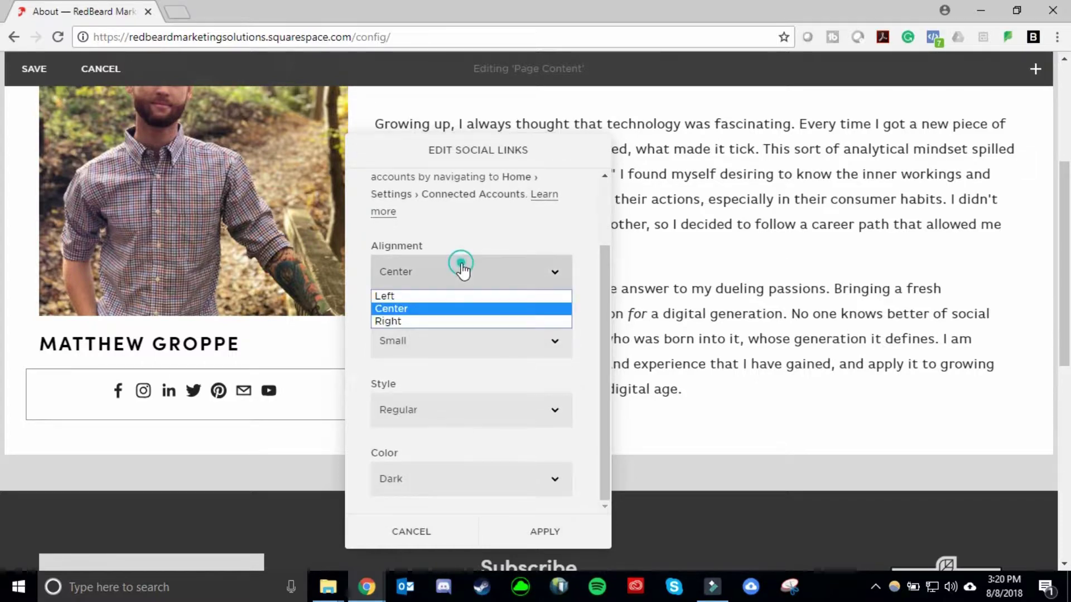
click(468, 296)
click(471, 273)
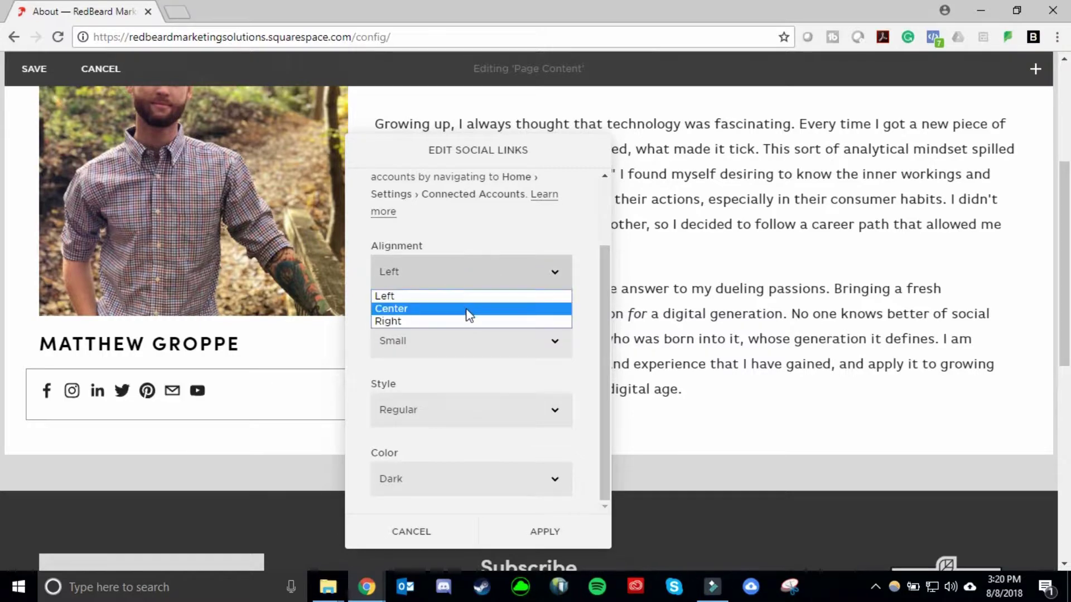
click(467, 310)
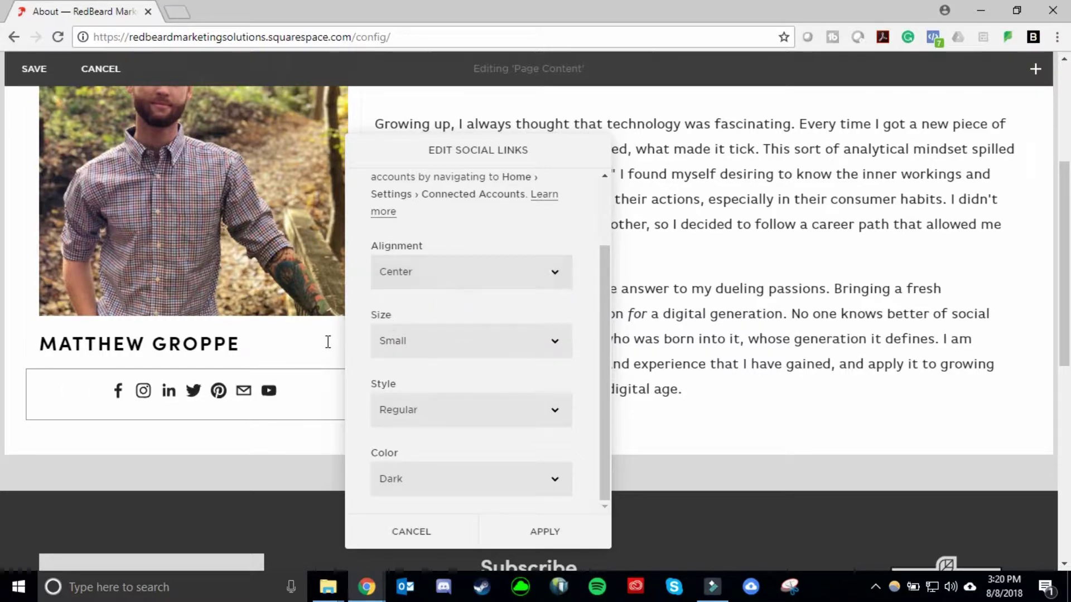
Try the Extra Large, Extra Small and Medium icon sizes and set the size back to Small.
click(461, 345)
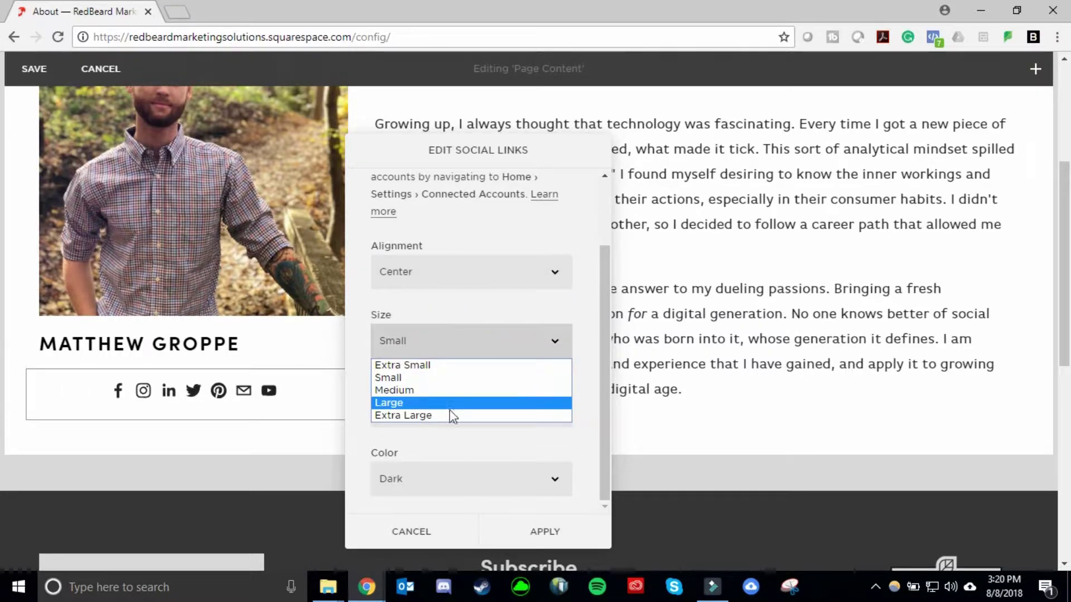
click(452, 416)
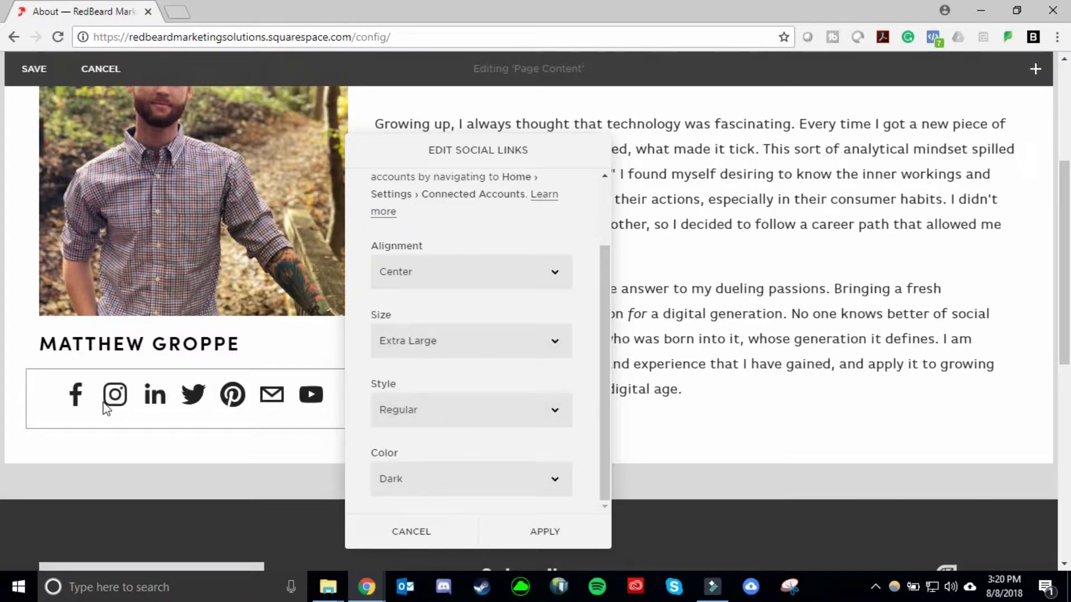
click(436, 350)
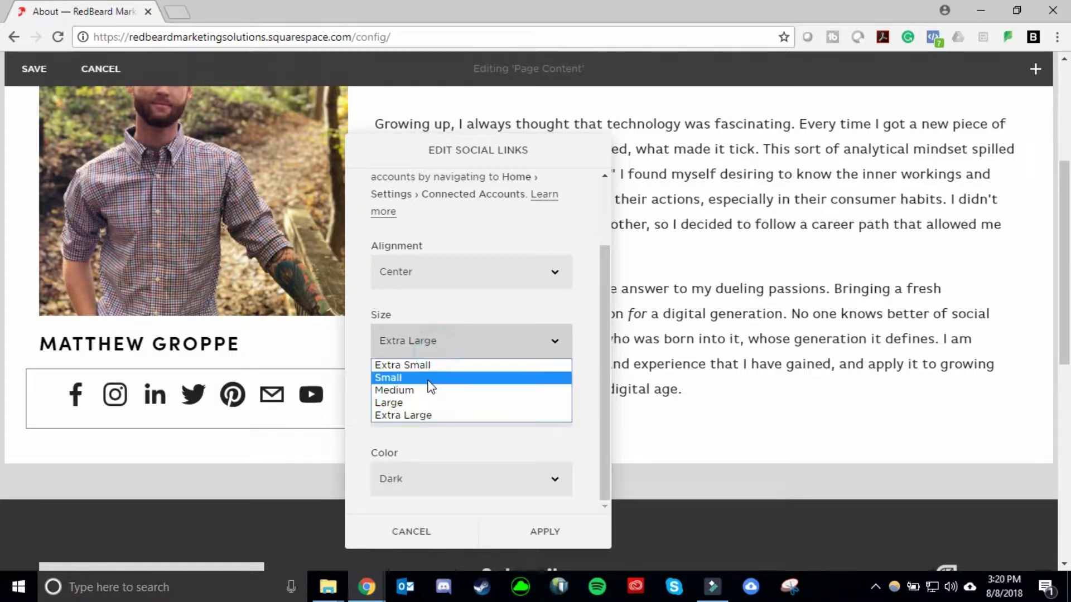
click(429, 380)
click(413, 335)
click(426, 362)
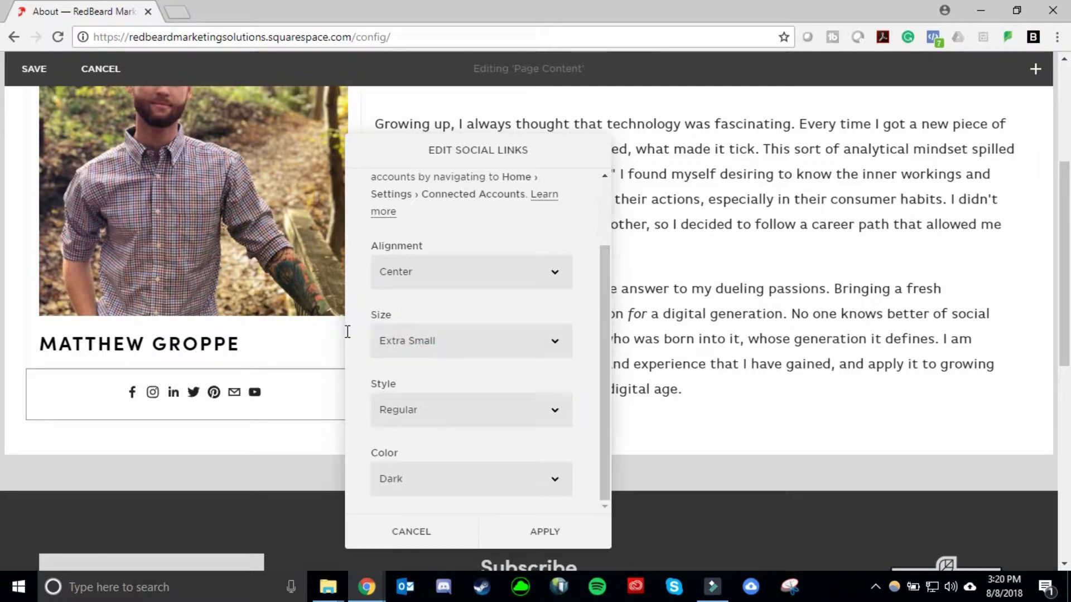
click(469, 339)
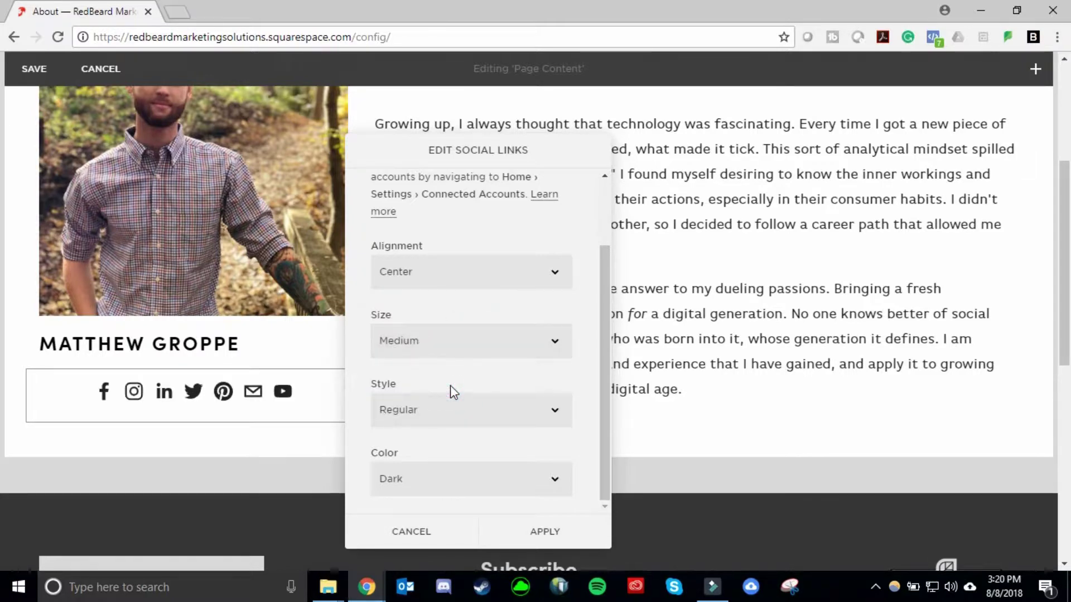
click(459, 333)
click(450, 376)
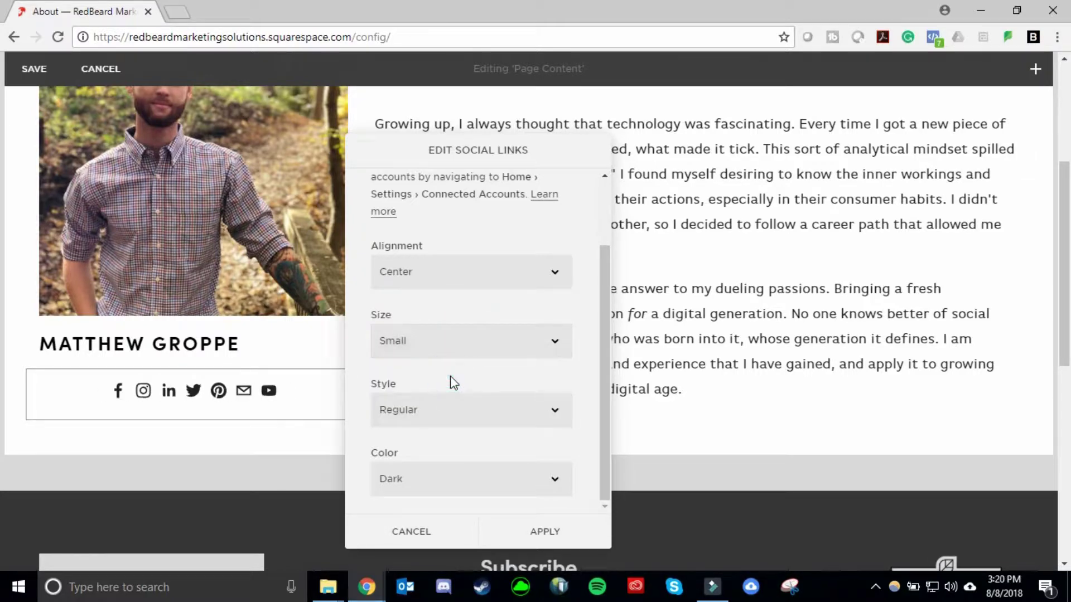
Try the Circle - Border and Circle - Knockout icon styles, and apply Circle - Solid to the Social Links block.
click(453, 412)
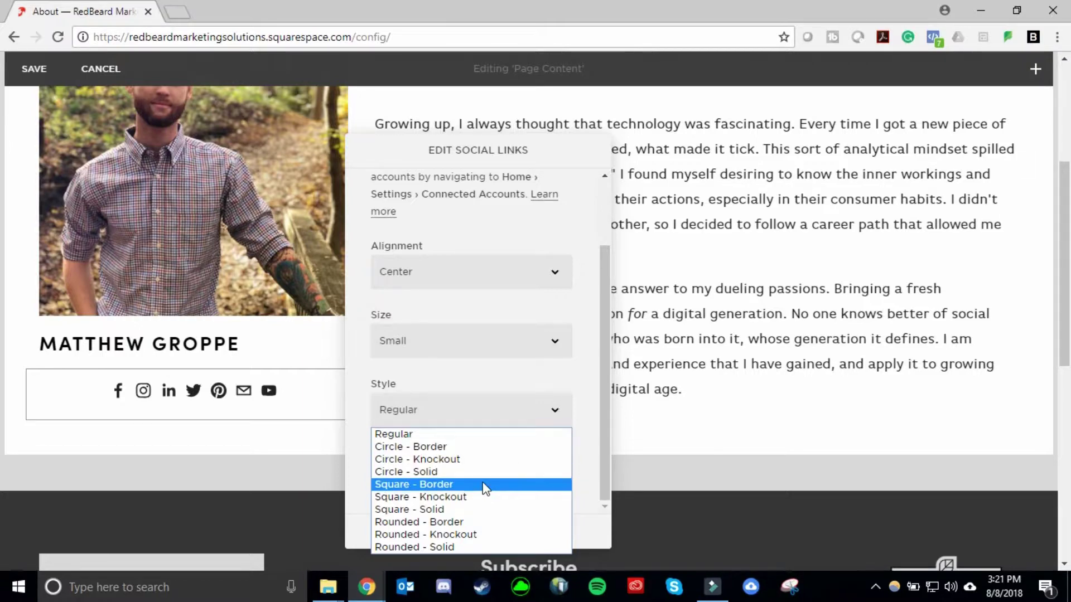
click(468, 447)
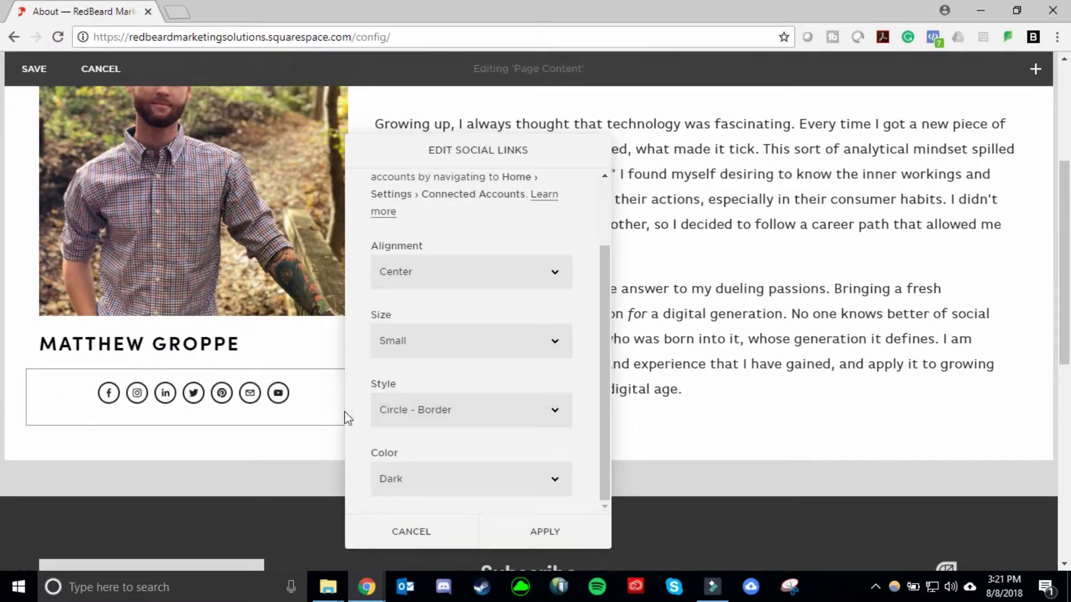
click(427, 416)
click(452, 463)
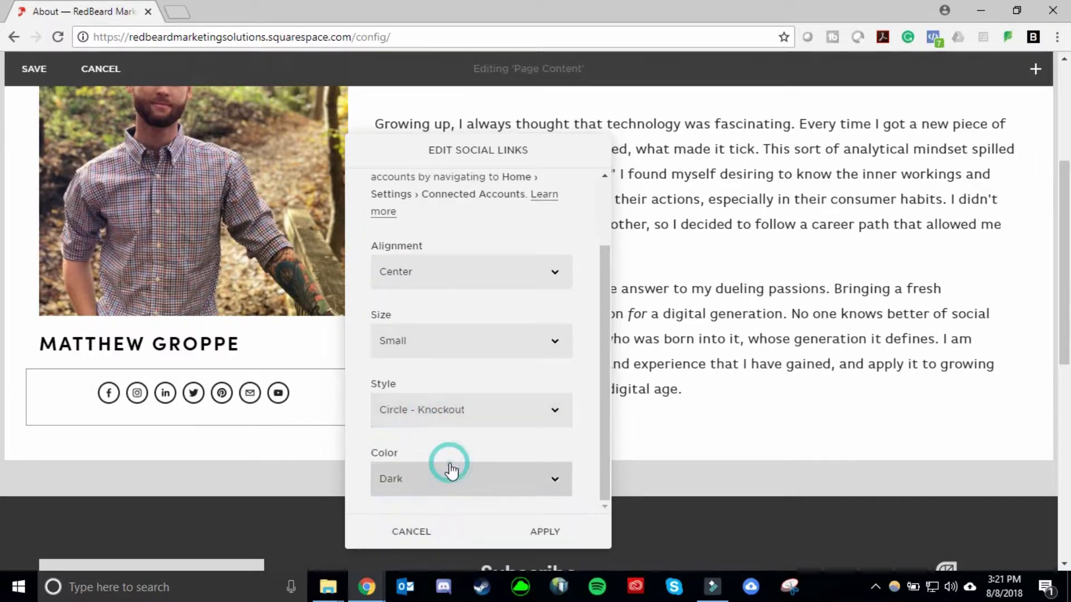
click(455, 416)
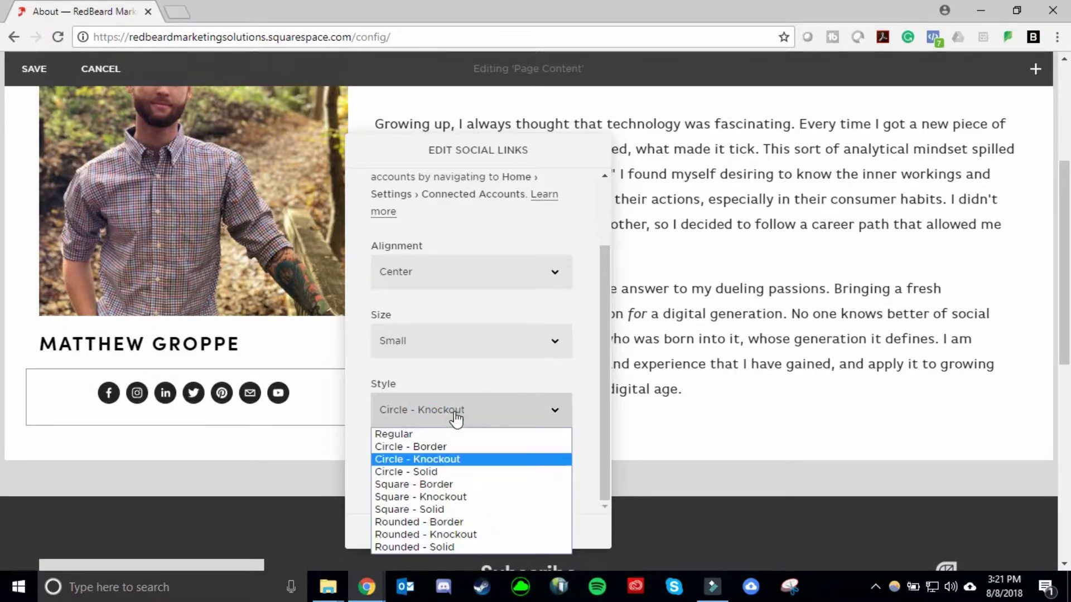
click(453, 472)
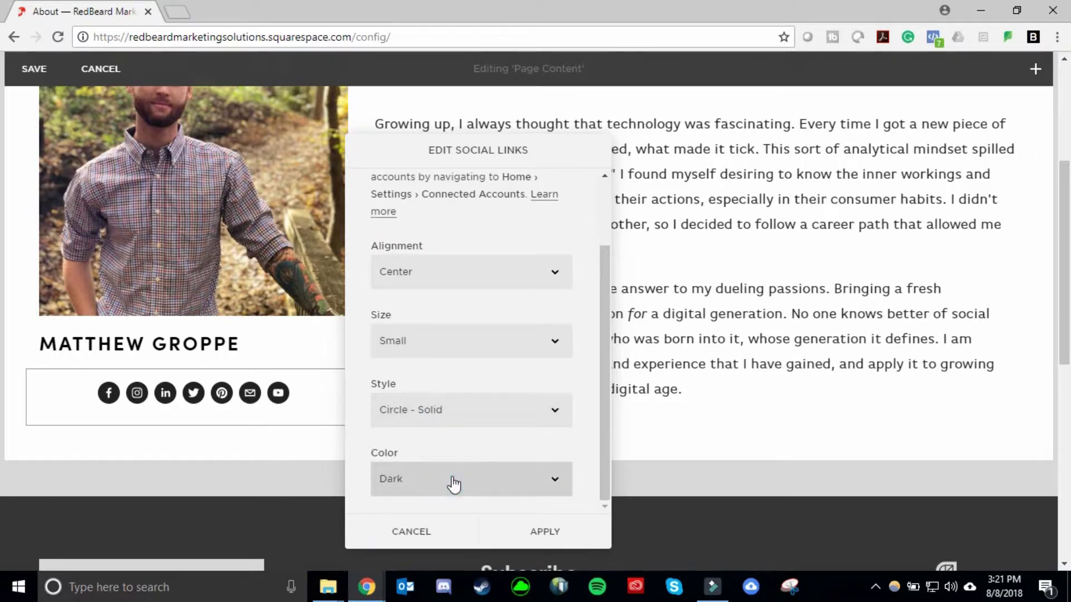
click(426, 410)
click(435, 459)
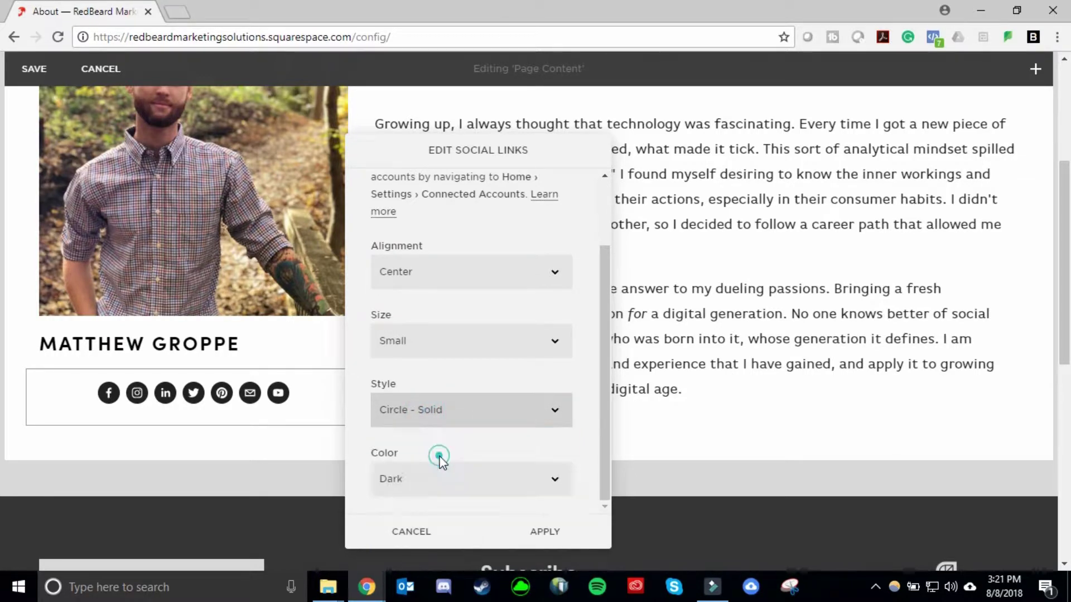
click(438, 410)
click(440, 474)
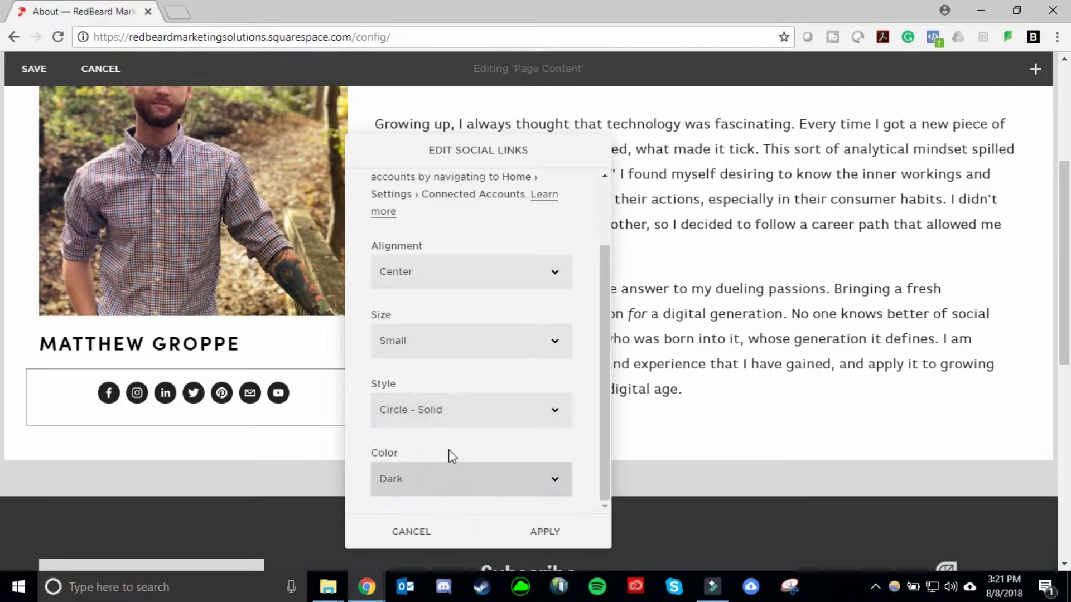
click(547, 529)
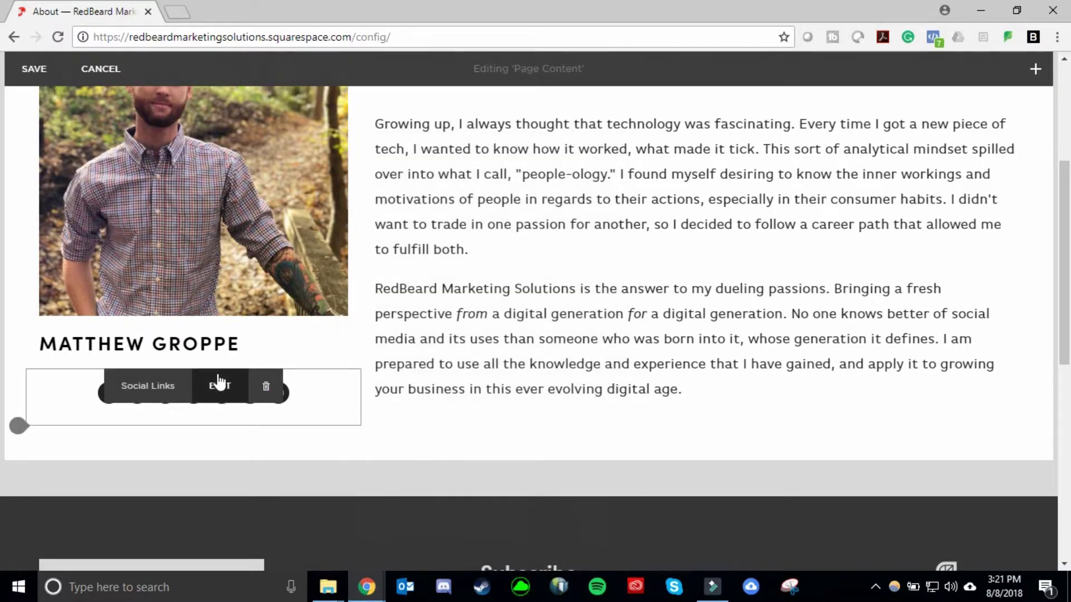
Reopen the Social Links block's settings, compare the Square - Solid and Square - Knockout styles, and apply Square - Knockout.
click(220, 385)
click(460, 429)
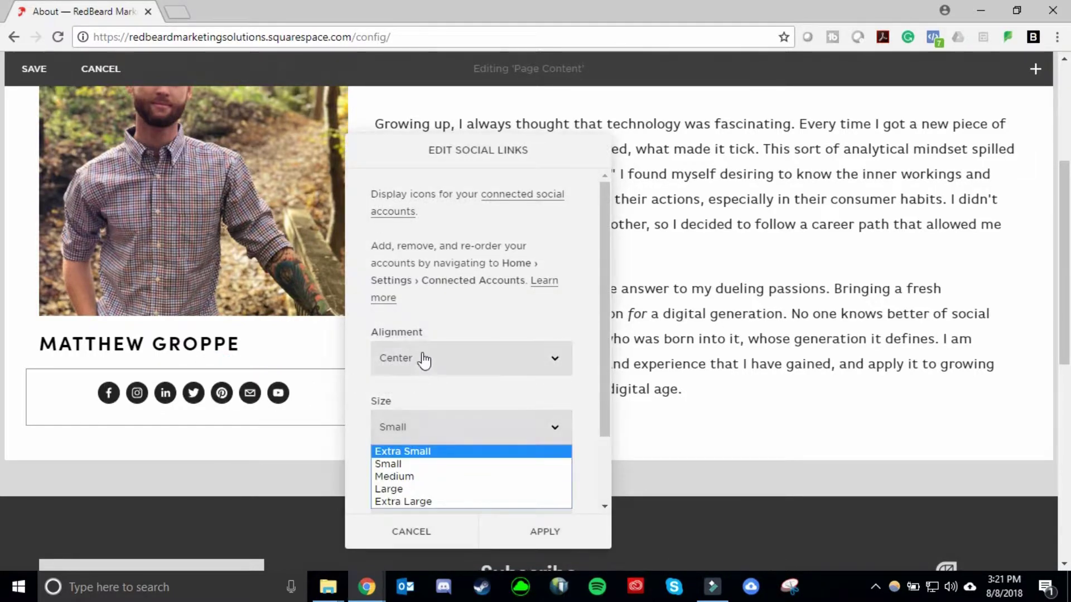
scroll(456, 380, down, 2)
click(471, 410)
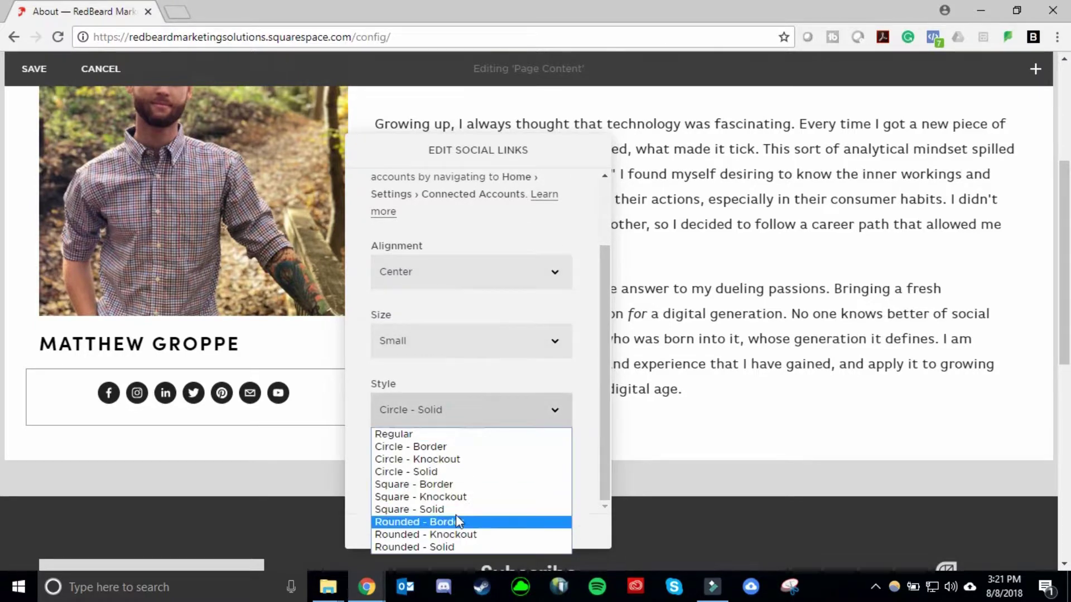
click(449, 497)
click(452, 424)
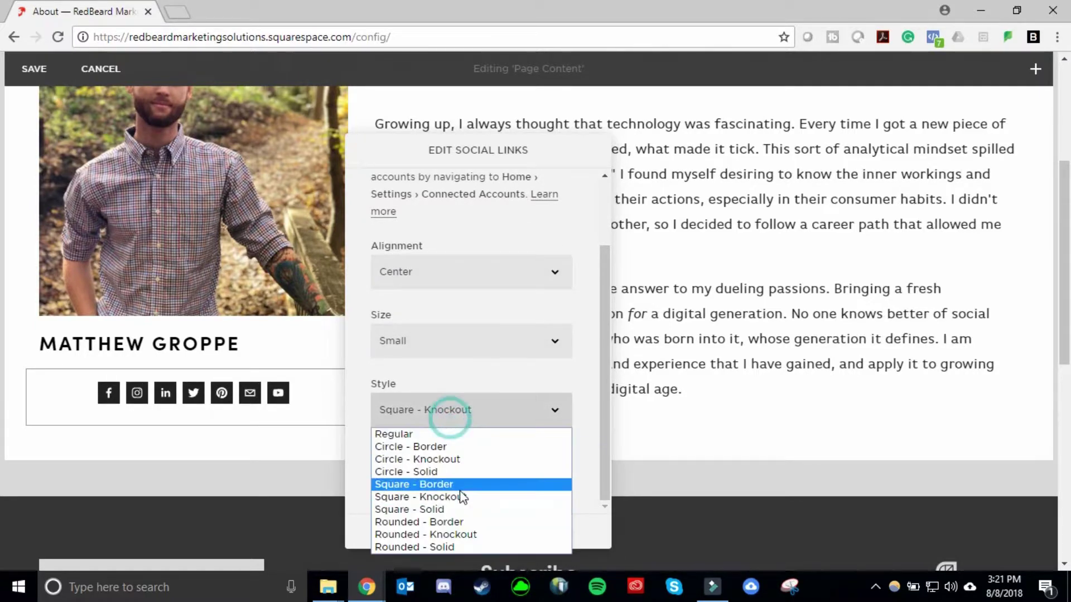
click(462, 511)
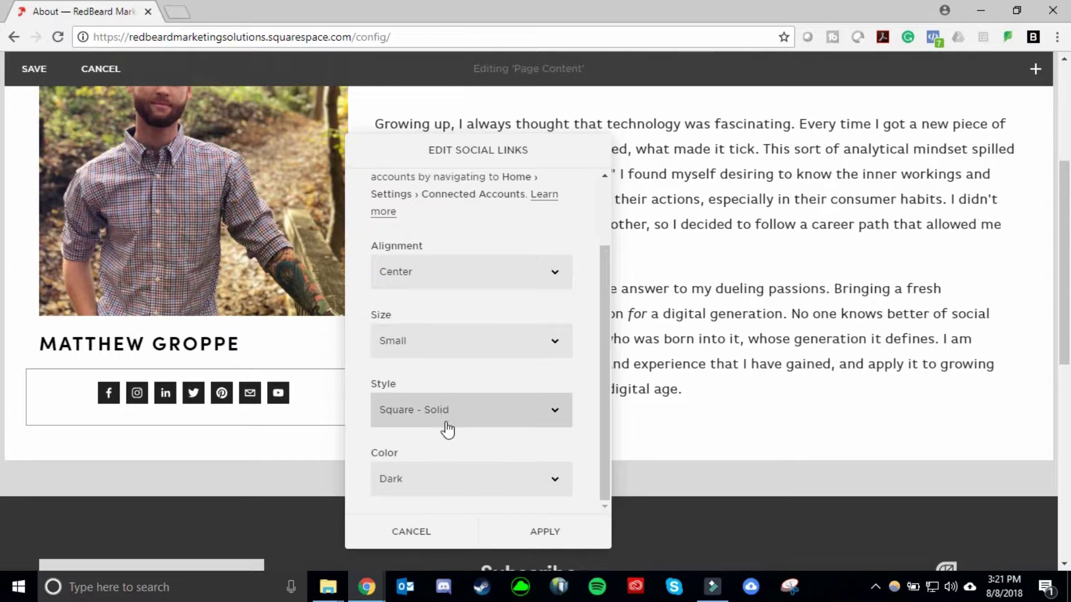
click(456, 402)
click(488, 497)
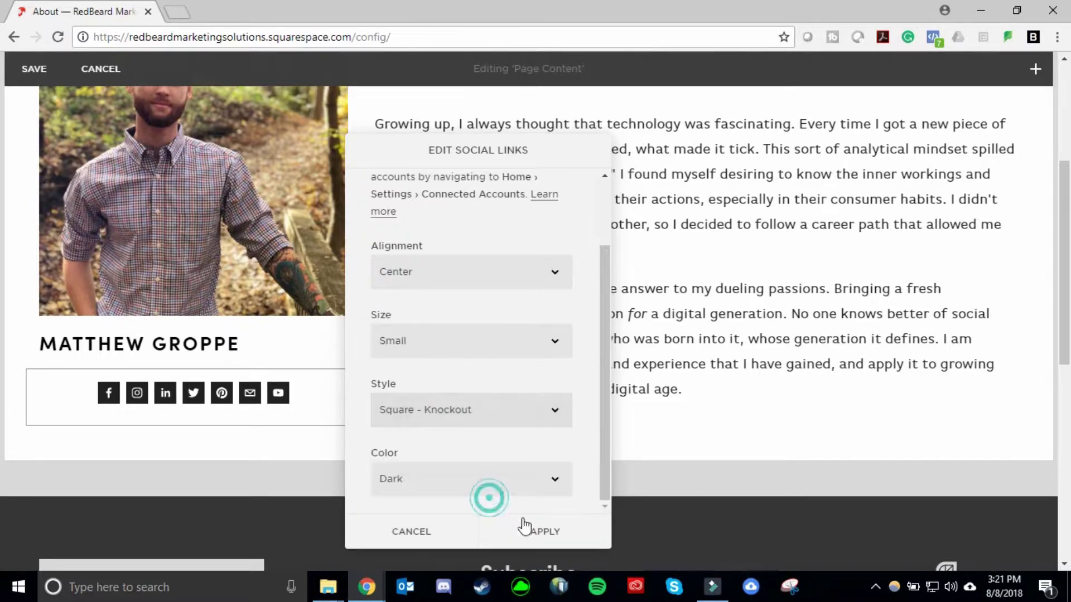
click(535, 527)
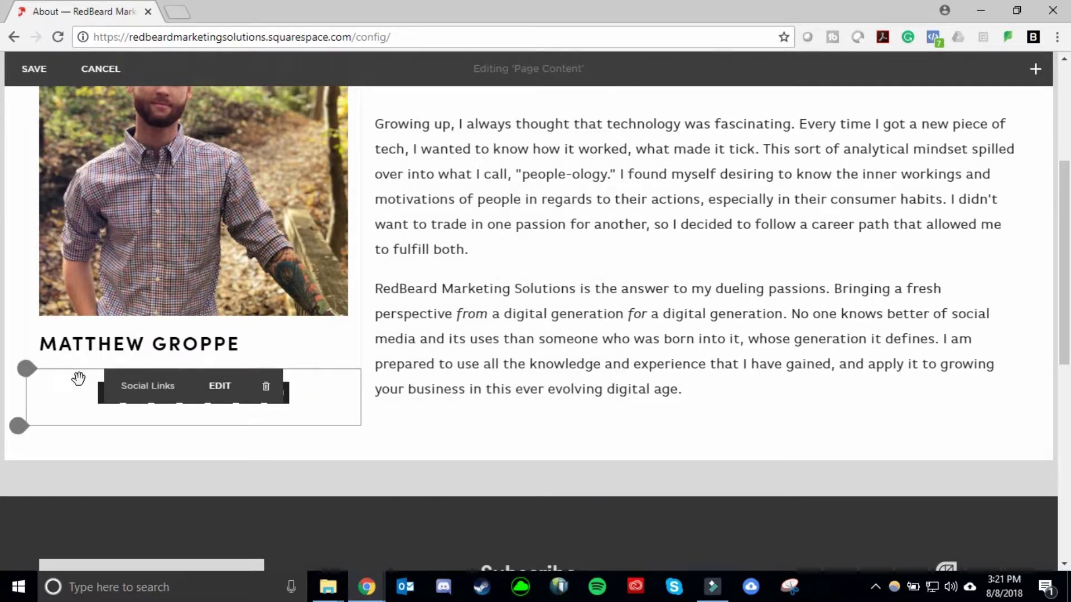
Edit the Social Links block again, try the Light icon color, and apply the Standard color.
click(219, 403)
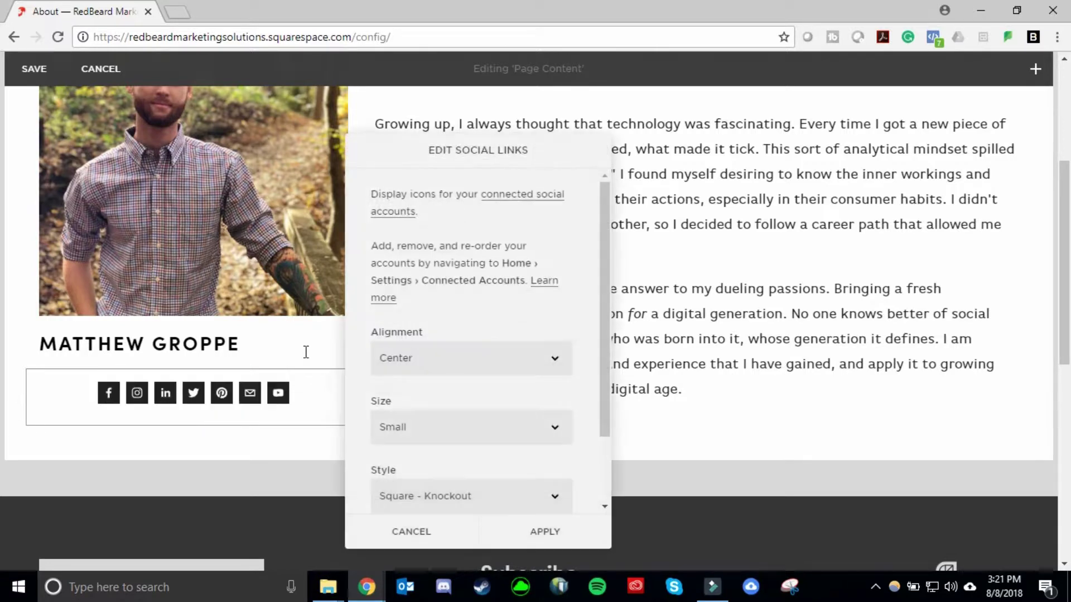
scroll(446, 402, down, 1)
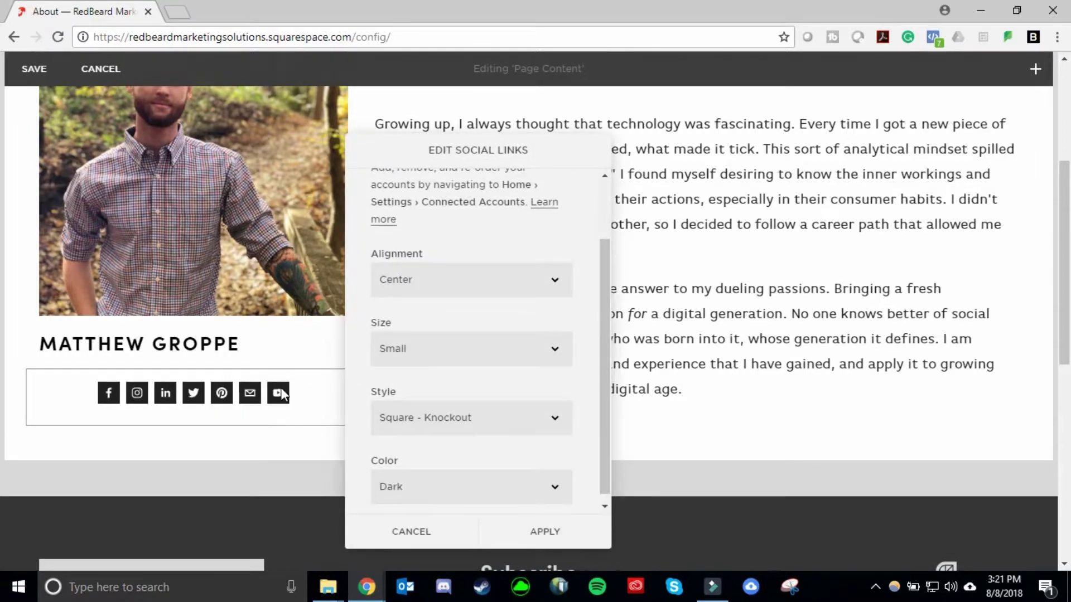
scroll(496, 432, down, 1)
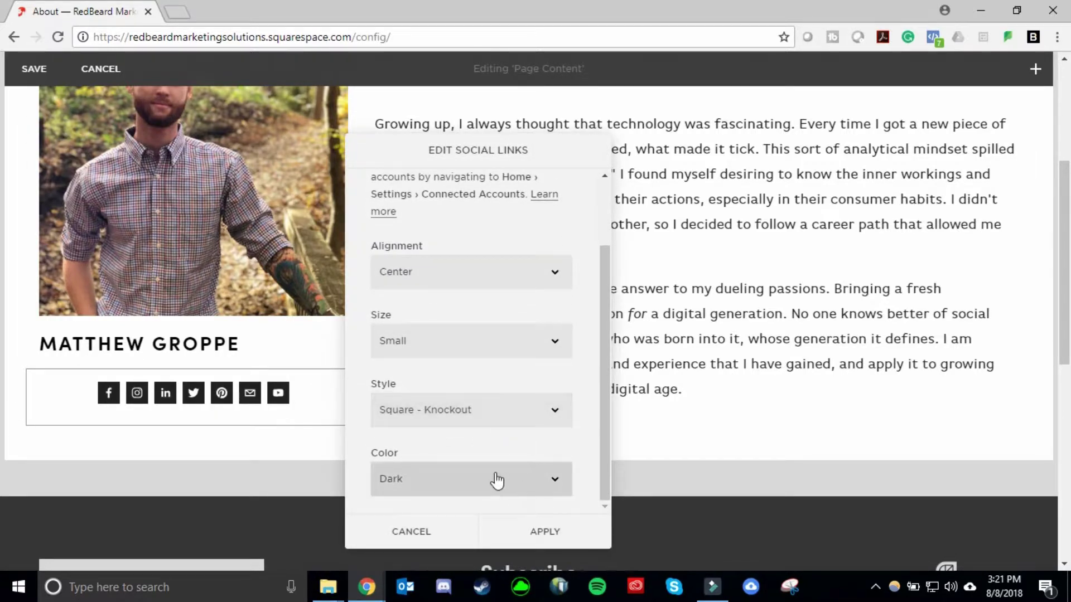
click(471, 485)
click(456, 518)
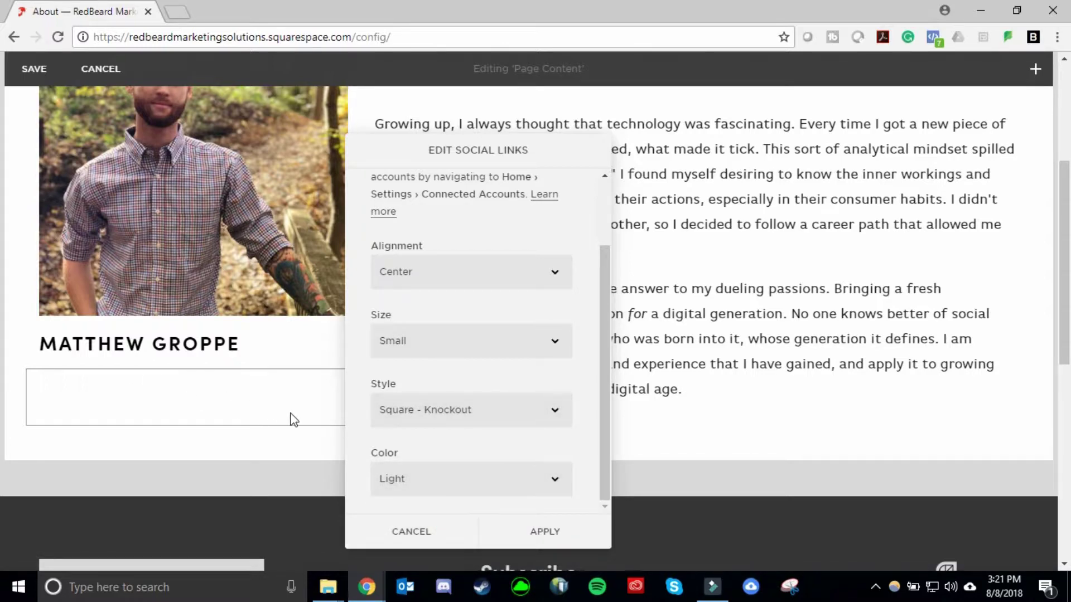
click(425, 486)
click(450, 528)
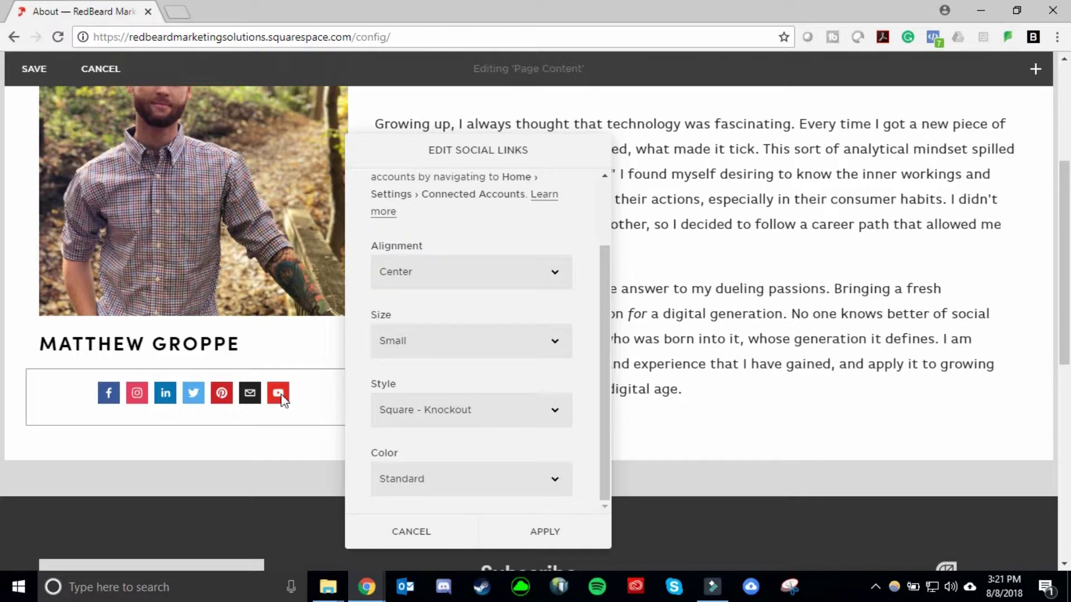
click(544, 532)
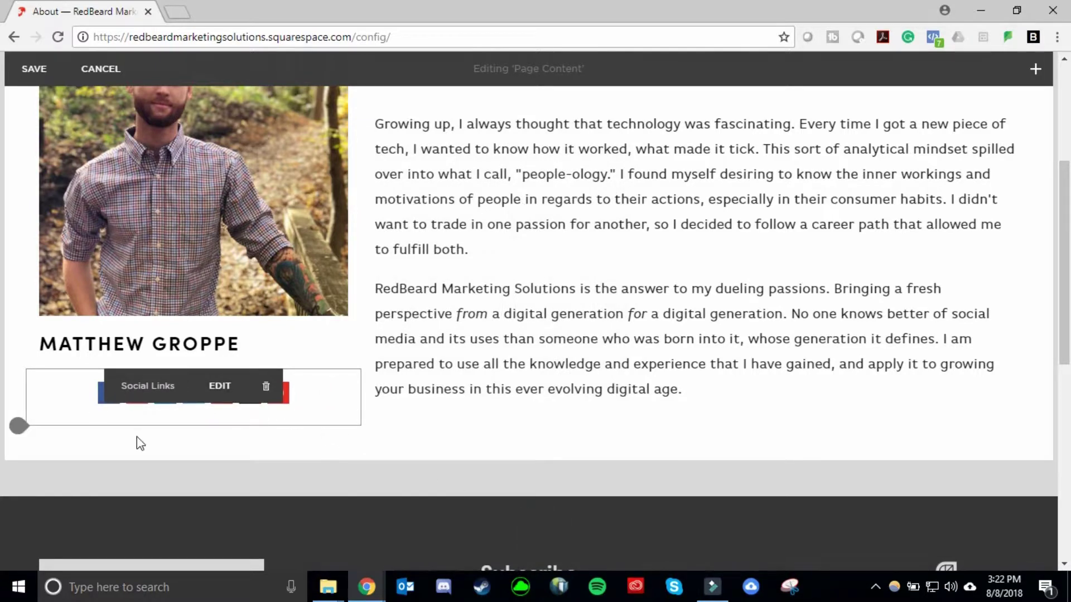
Save the About page's edited content and view the social icons in the site footer.
click(536, 401)
scroll(538, 406, down, 3)
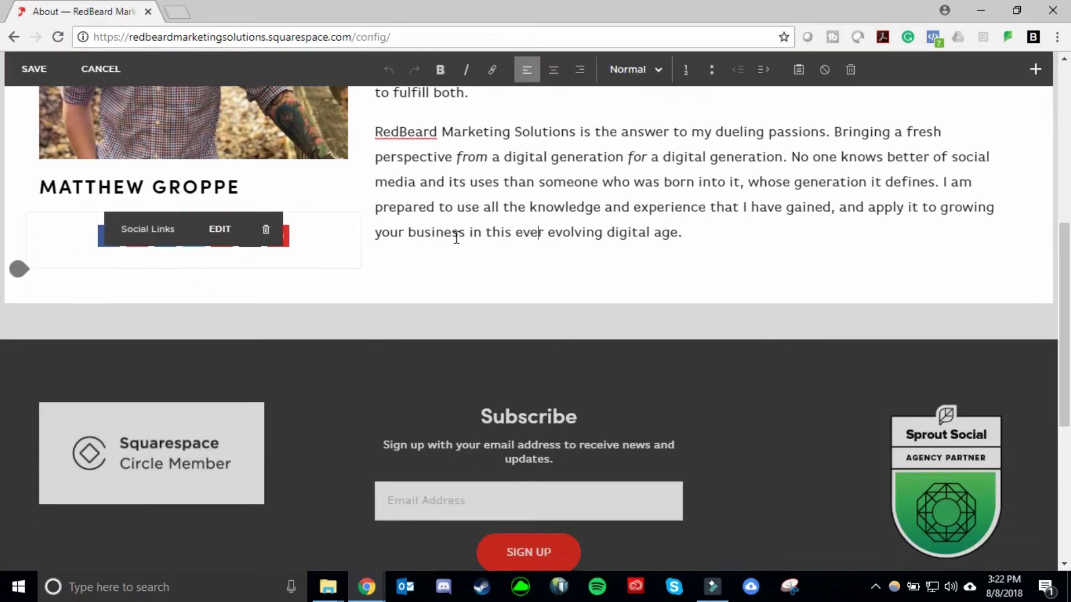
scroll(666, 269, up, 10)
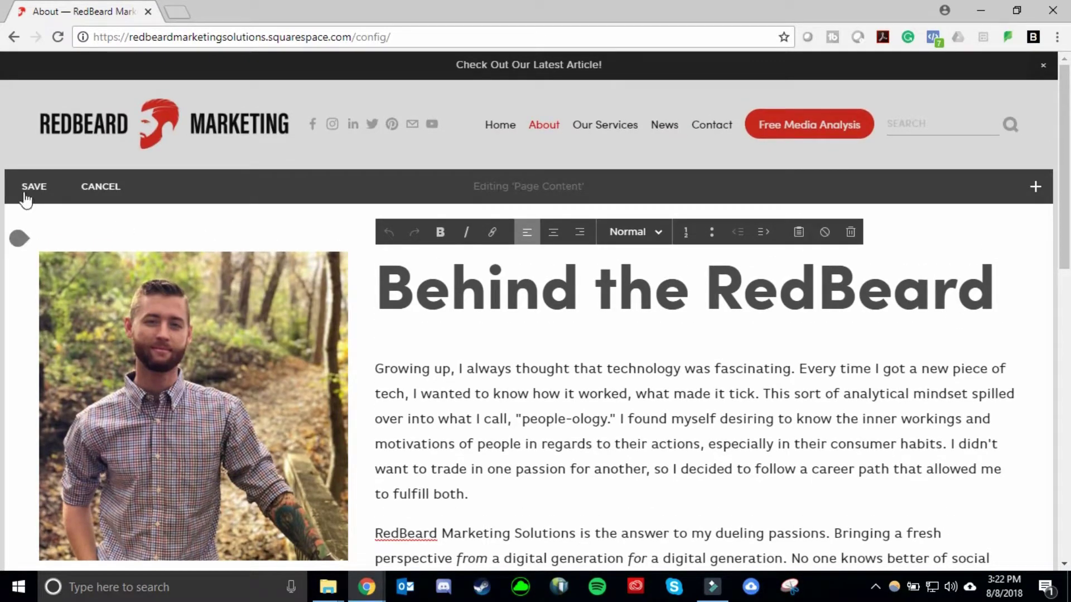
click(25, 194)
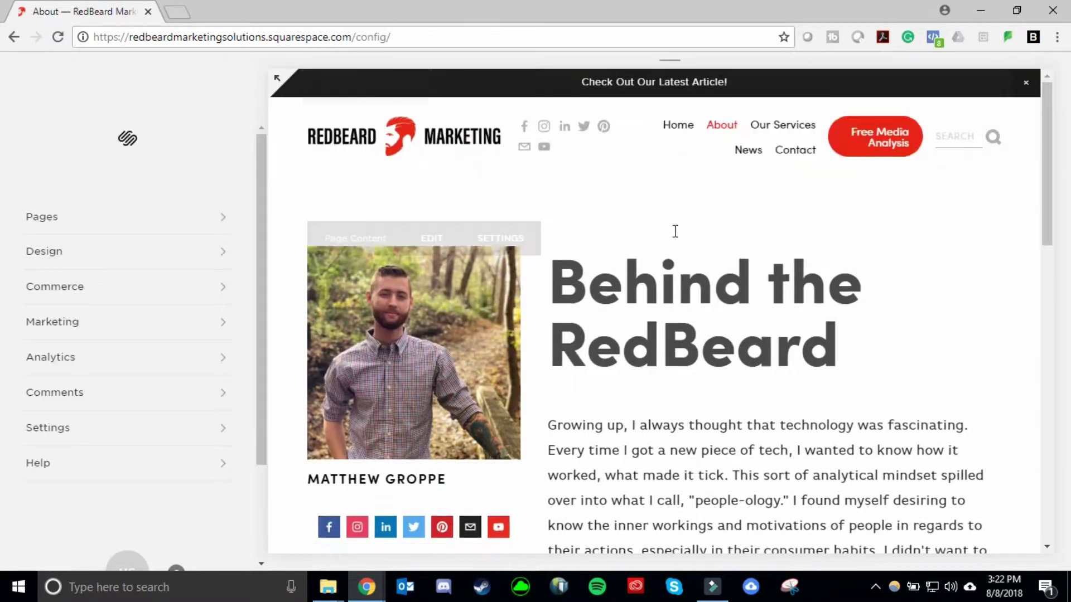
scroll(615, 144, down, 8)
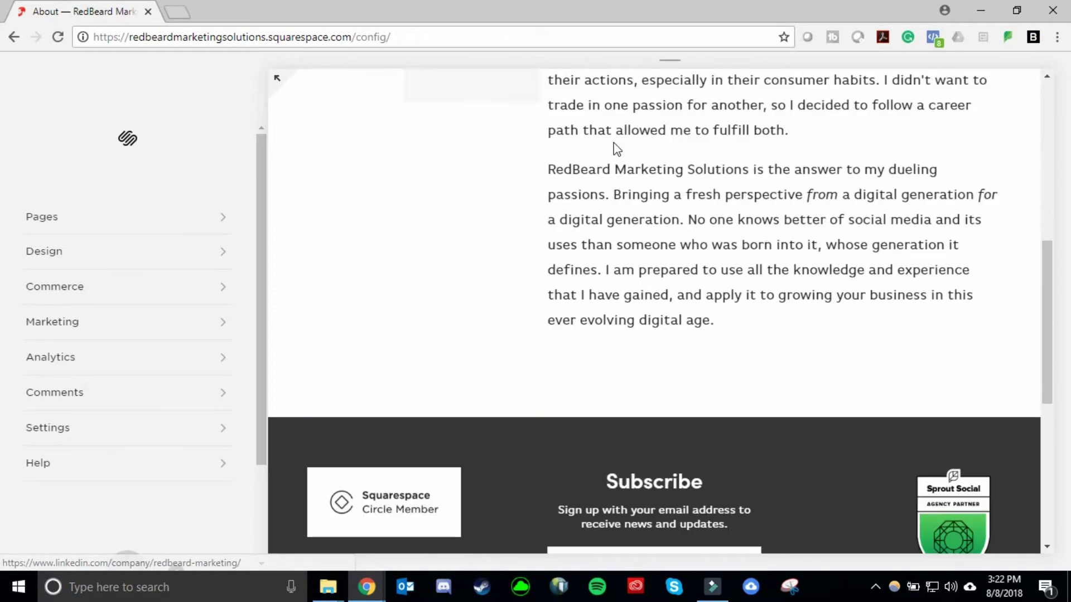
scroll(613, 146, down, 7)
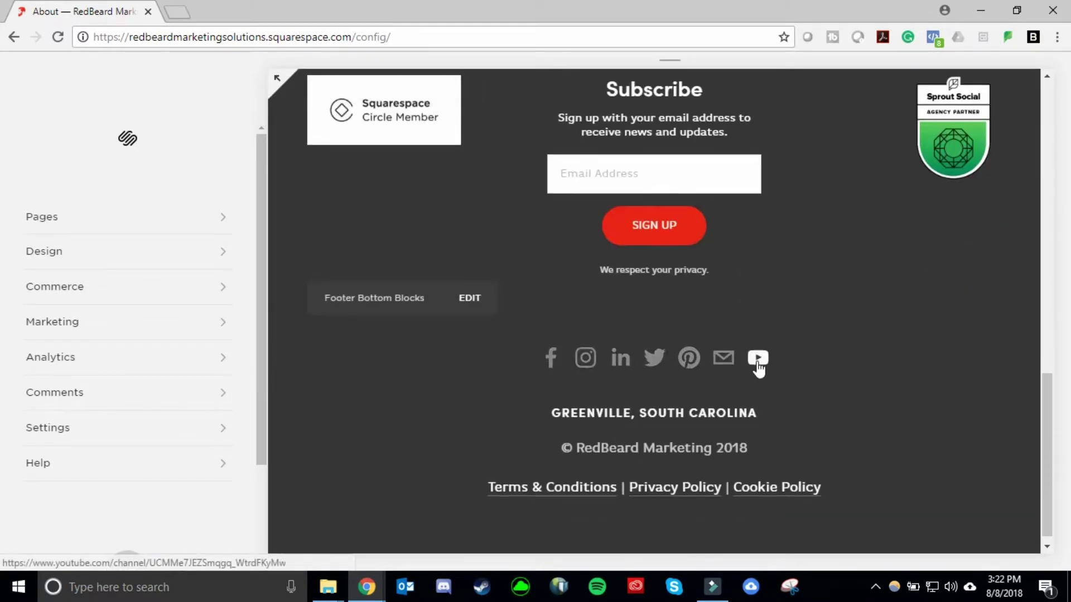
Open the site's News page in the preview and view its list of blog posts.
scroll(695, 283, up, 15)
mouse_move(788, 120)
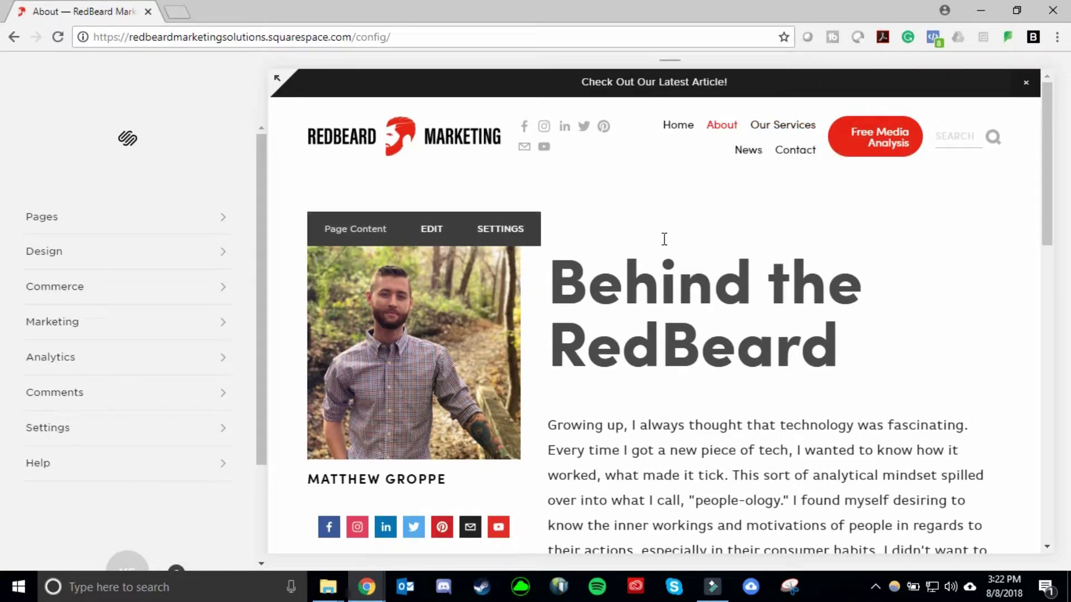
click(741, 151)
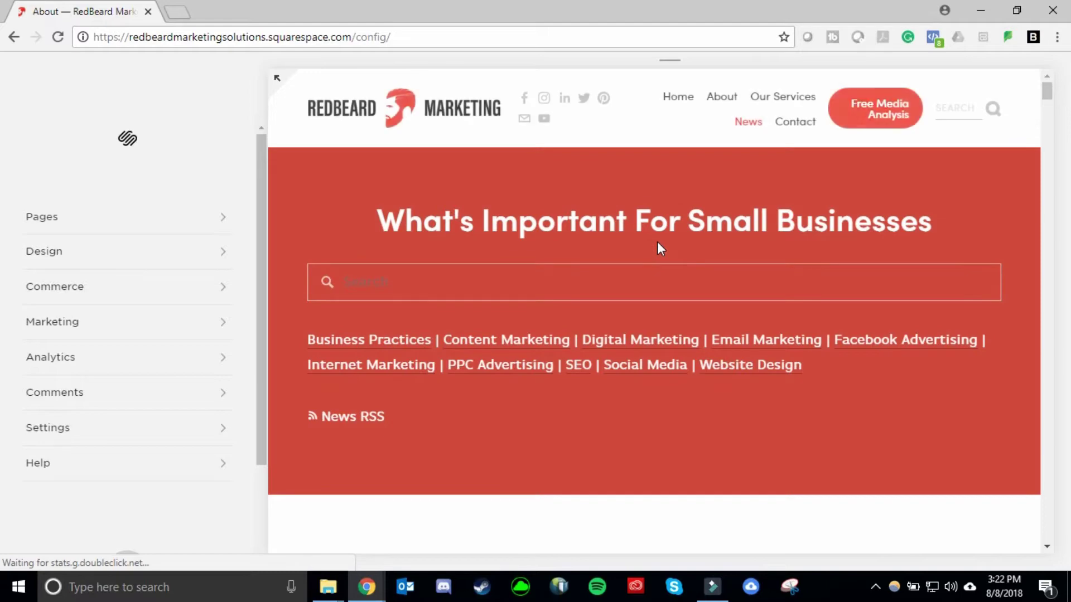
scroll(657, 242, down, 8)
scroll(441, 173, up, 2)
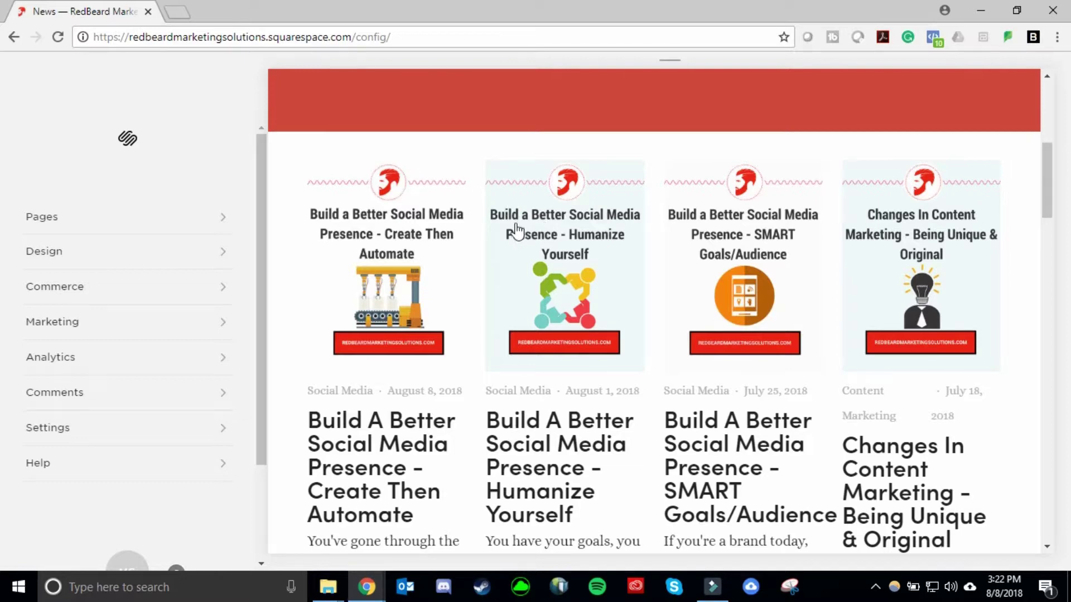
Examine the social icons near the end of the "Build A Better Social Media Presence - Create Then Automate" post in its editor, and save the post.
click(459, 241)
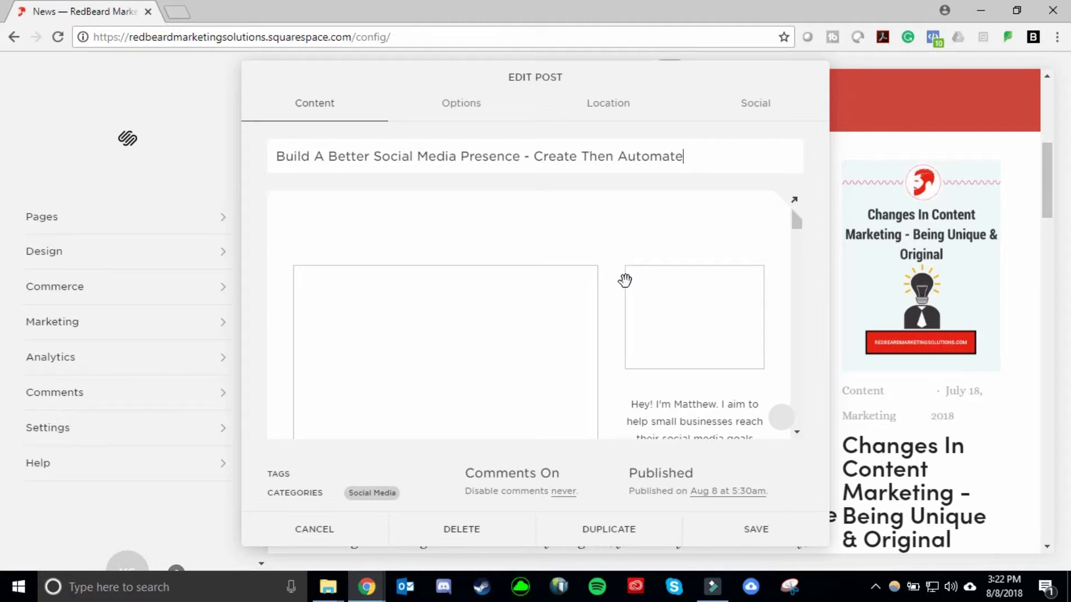
scroll(612, 270, down, 4)
scroll(586, 265, up, 3)
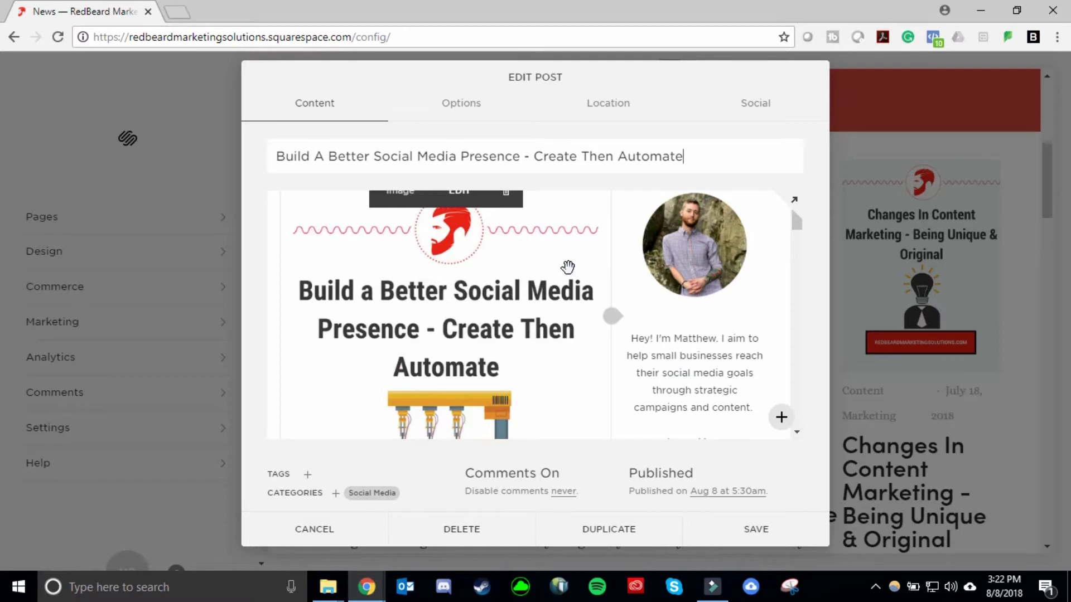
scroll(568, 267, down, 10)
scroll(567, 268, down, 10)
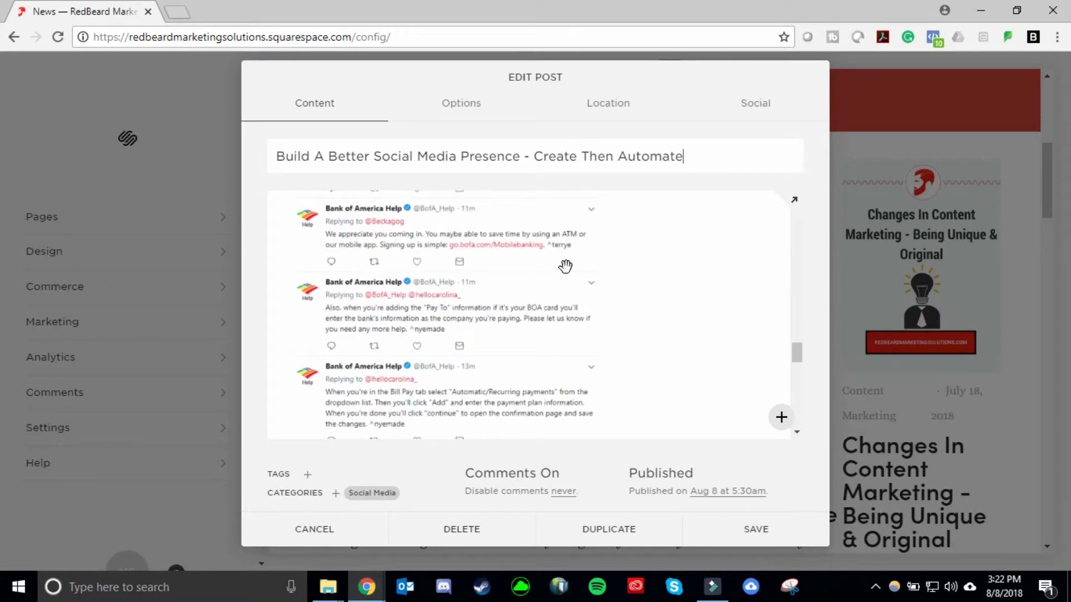
scroll(560, 268, up, 4)
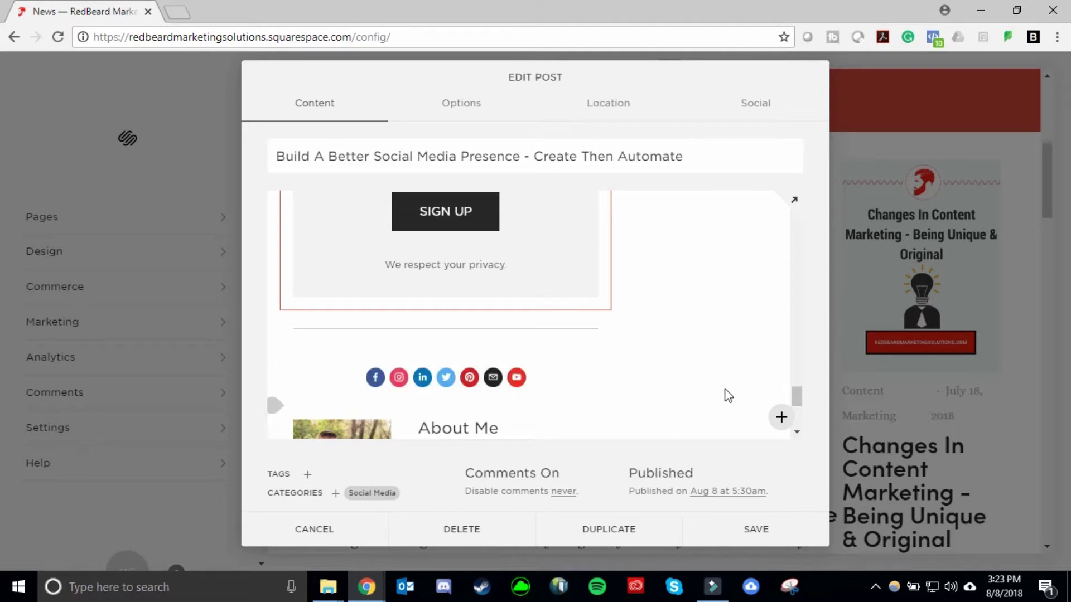
click(728, 537)
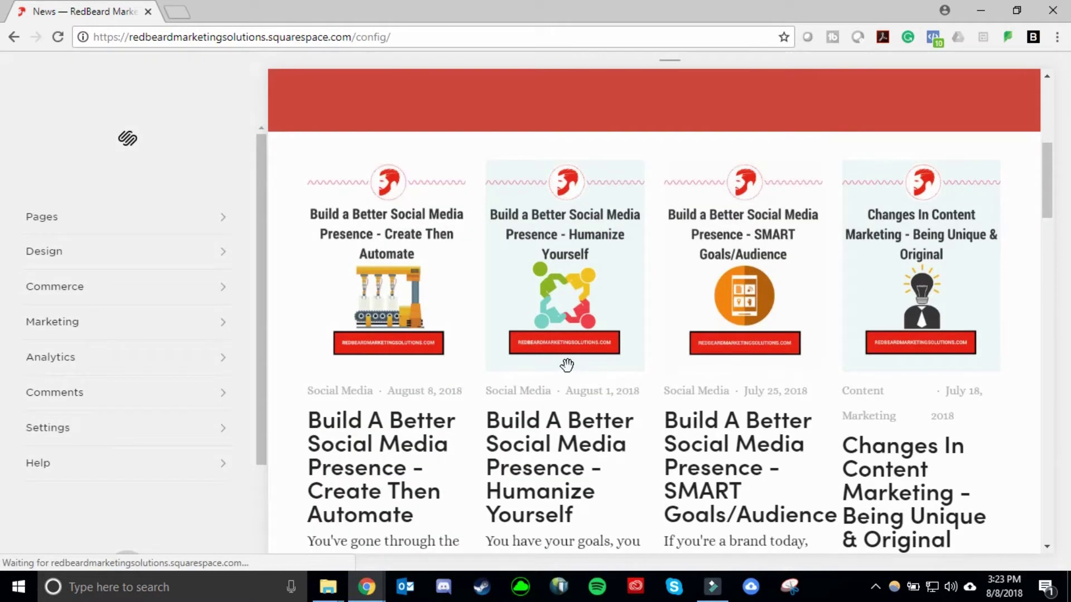